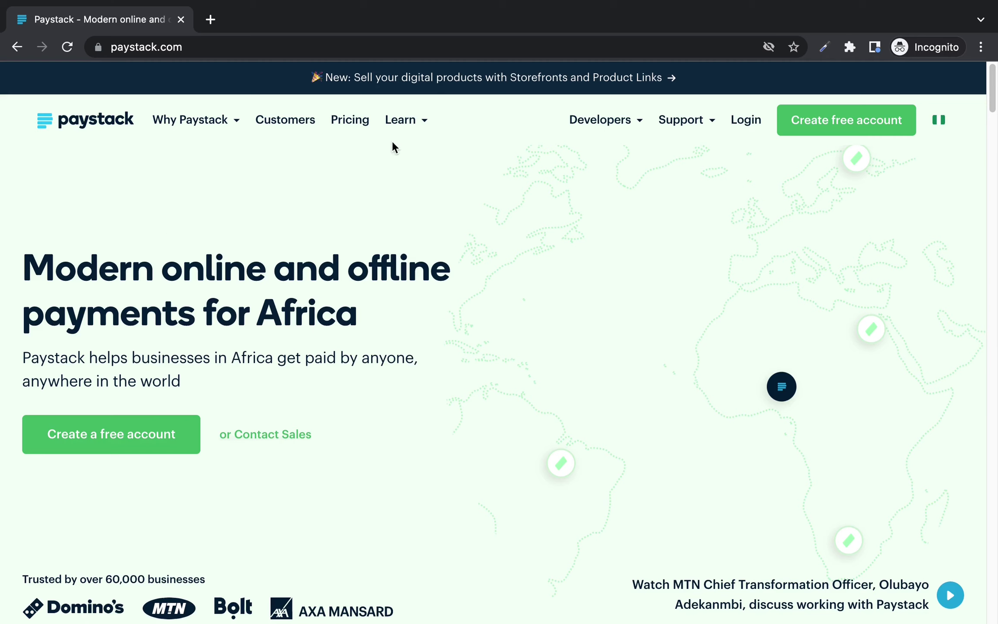
# Step: Review Paystack's pricing page, including the USD international fees, then return to the homepage
pyautogui.click(359, 124)
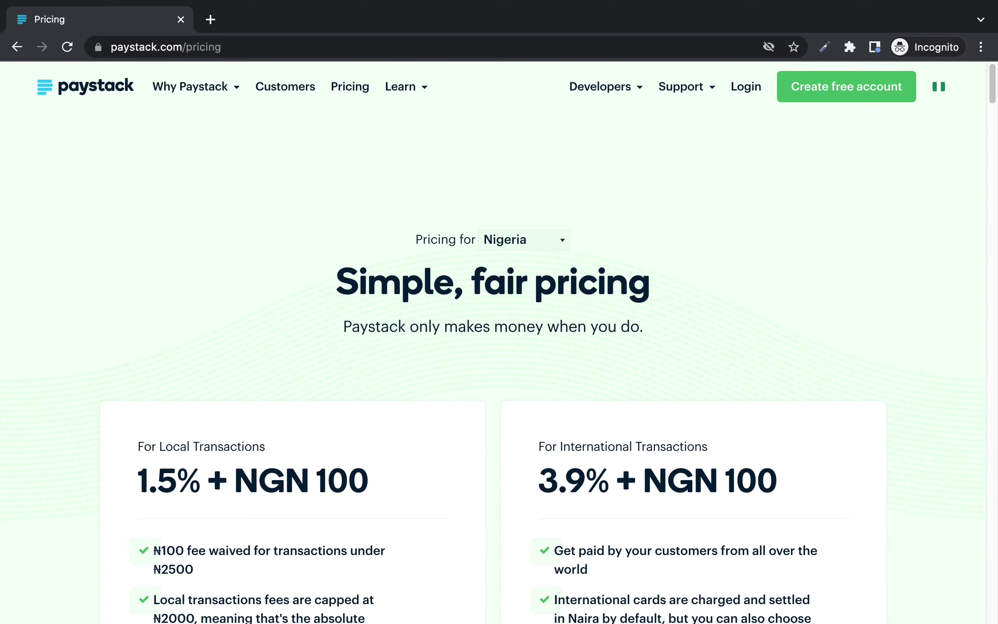
pyautogui.scroll(-3, 239, 502)
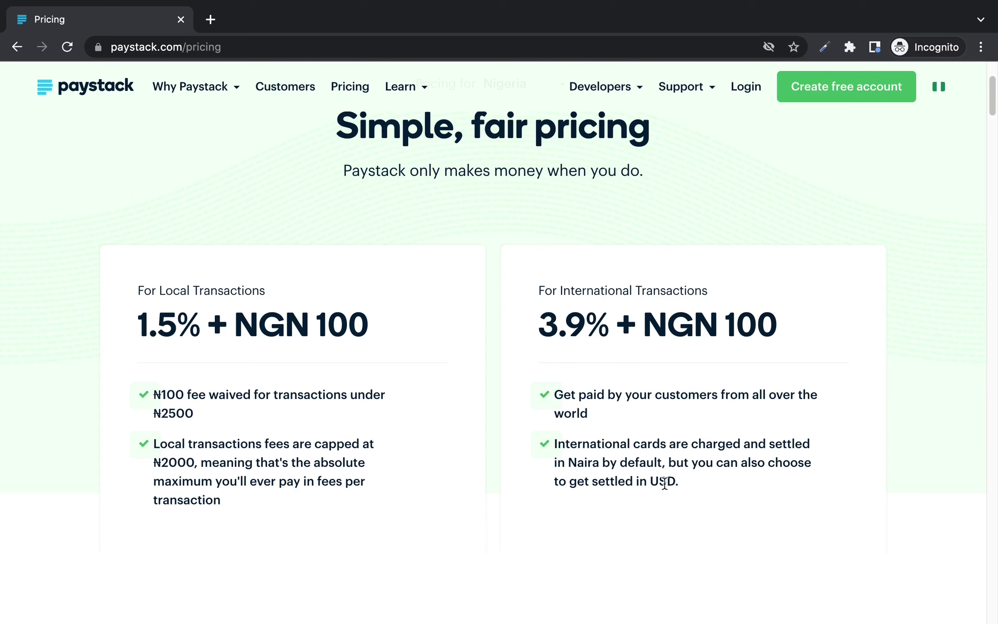
pyautogui.doubleClick(664, 483)
pyautogui.click(677, 480)
pyautogui.click(101, 91)
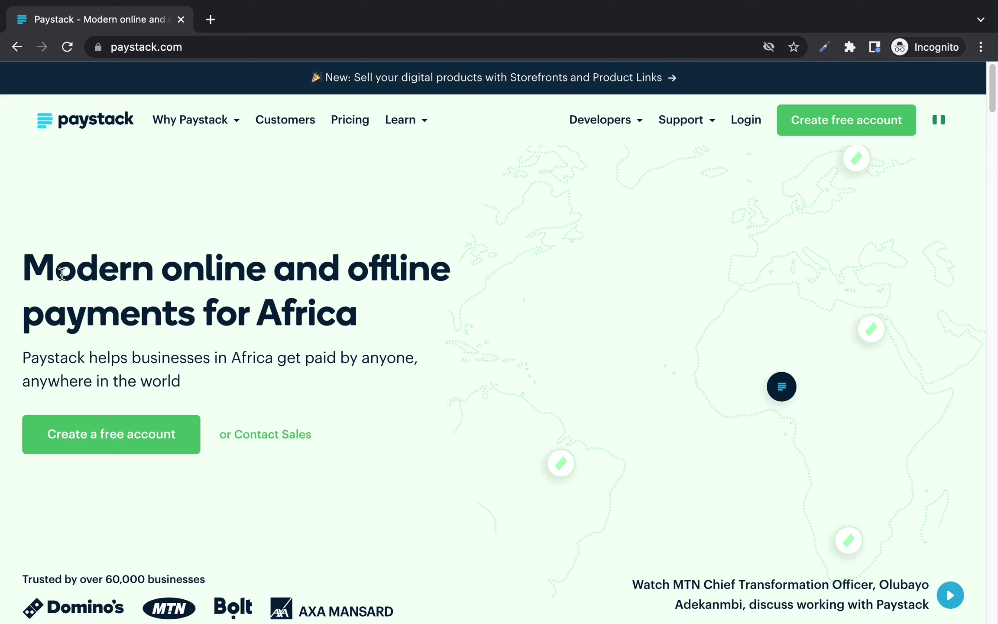
# Step: Read through the Paystack homepage from its headline down to the custom payments APIs section
pyautogui.moveTo(29, 269); pyautogui.dragTo(337, 308)
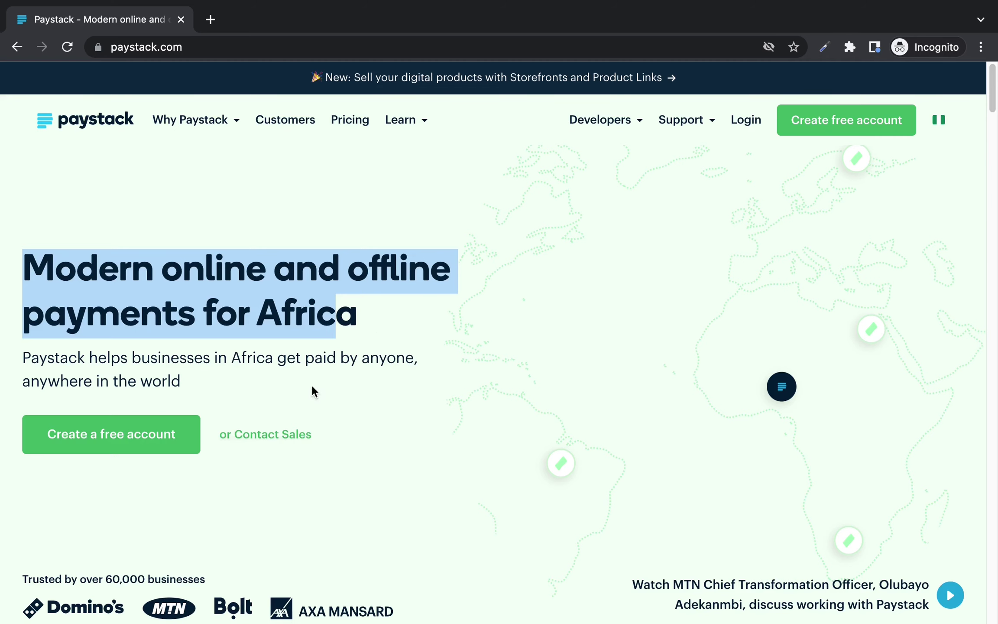
pyautogui.click(324, 389)
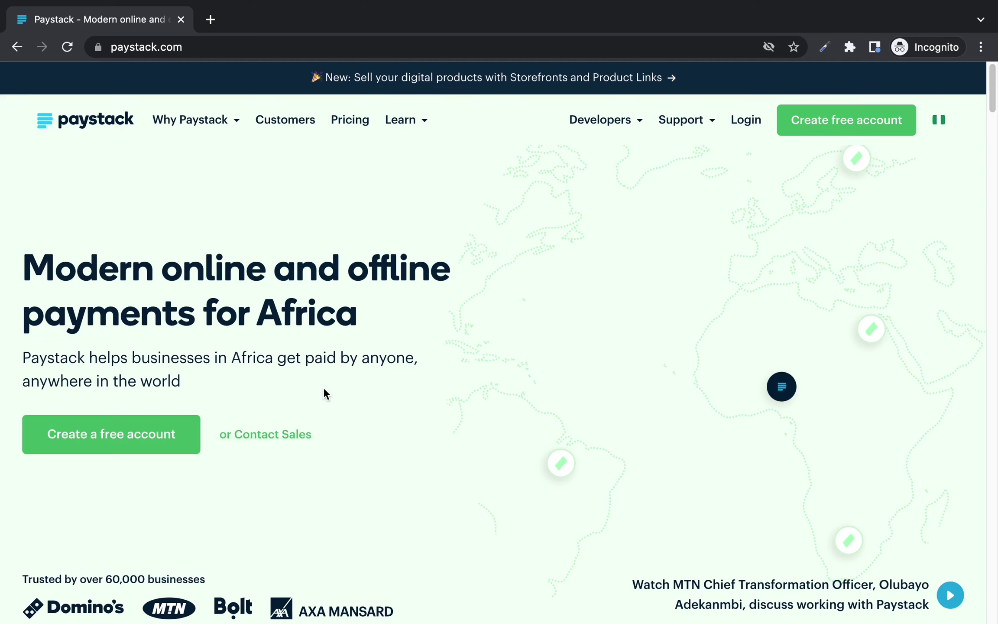
pyautogui.scroll(-4, 324, 392)
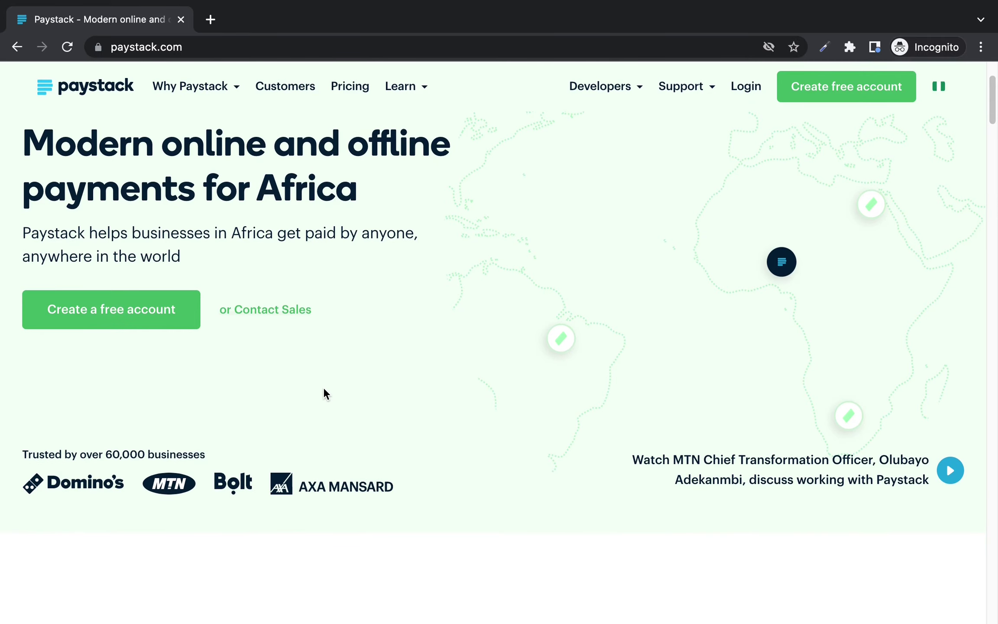
pyautogui.scroll(-6, 325, 392)
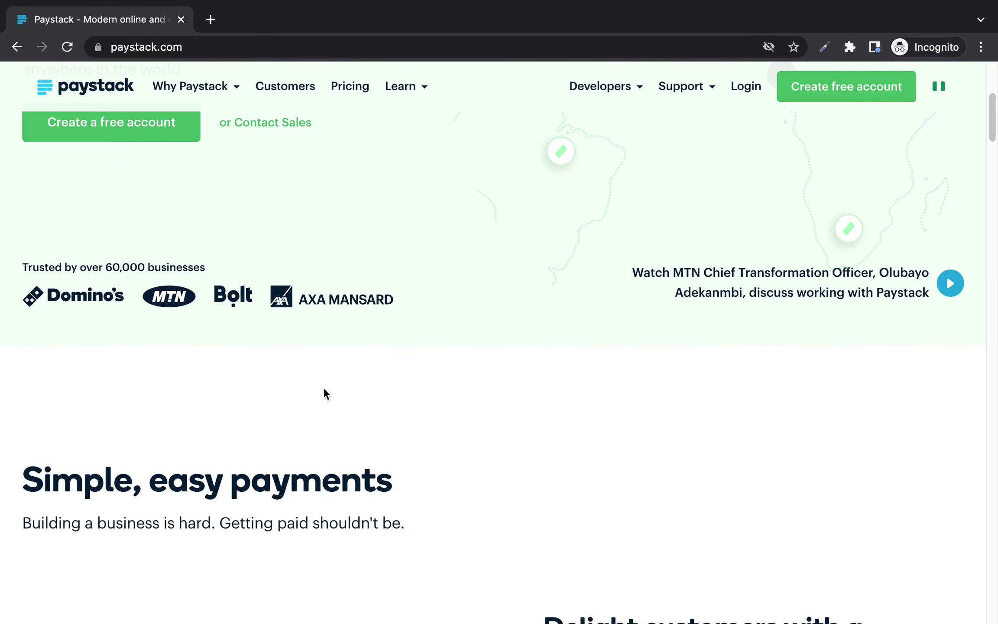
pyautogui.scroll(-3, 324, 388)
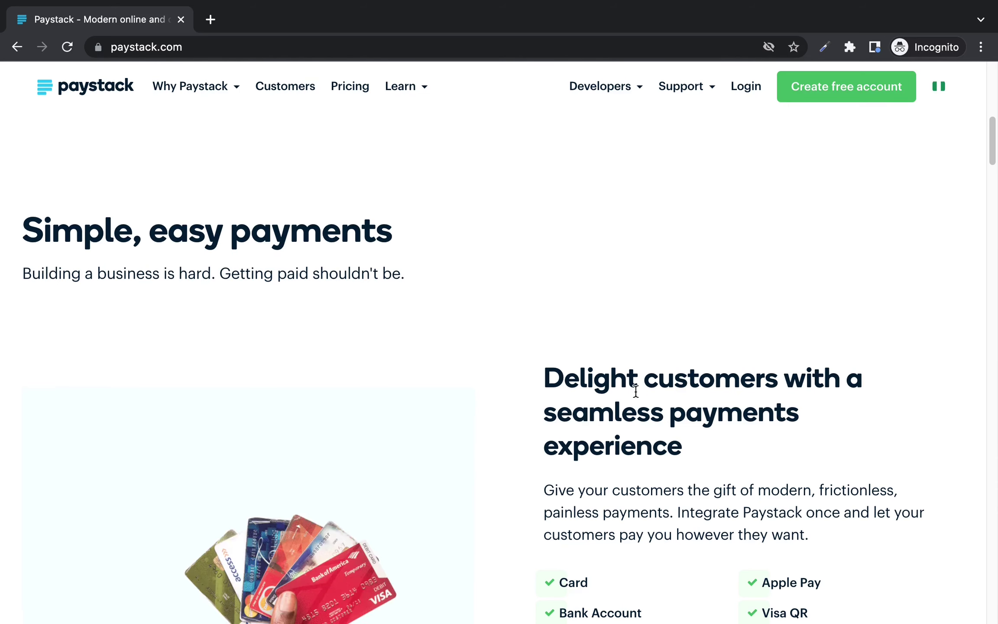
pyautogui.scroll(-3, 635, 390)
pyautogui.scroll(-10, 636, 393)
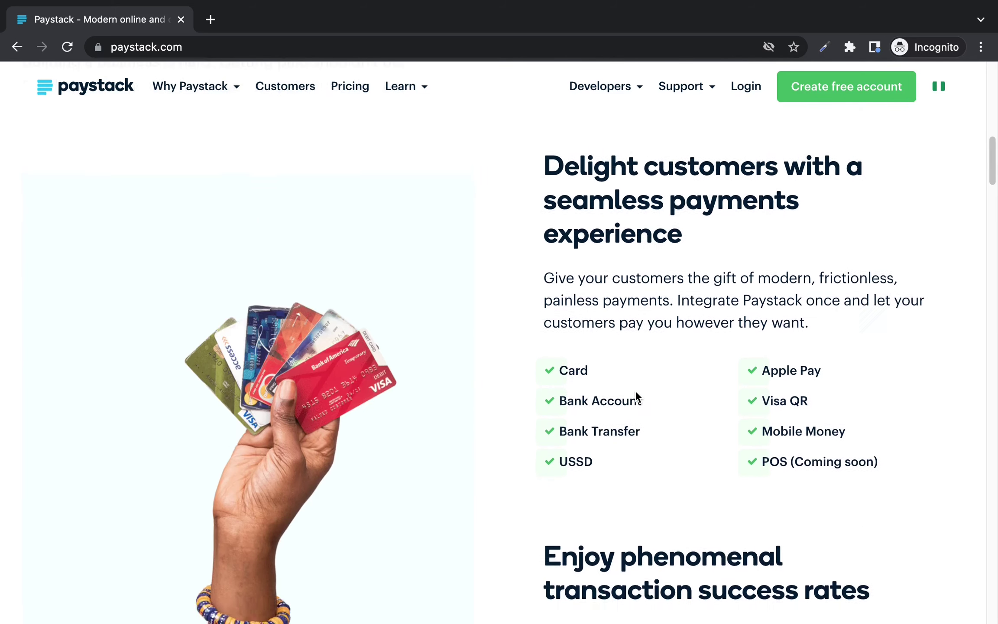
pyautogui.scroll(-15, 636, 394)
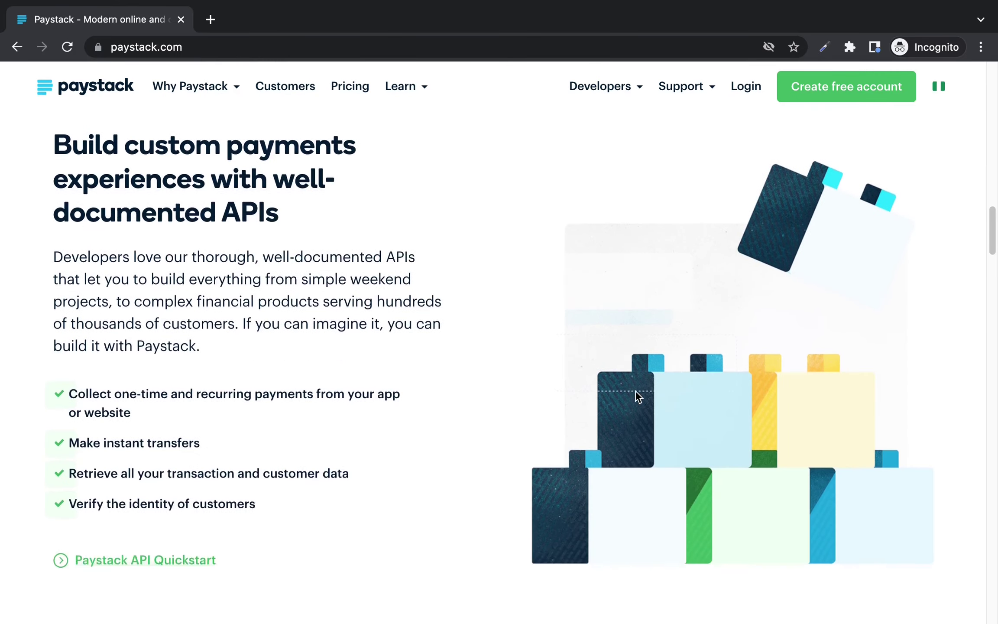
pyautogui.scroll(-16, 636, 395)
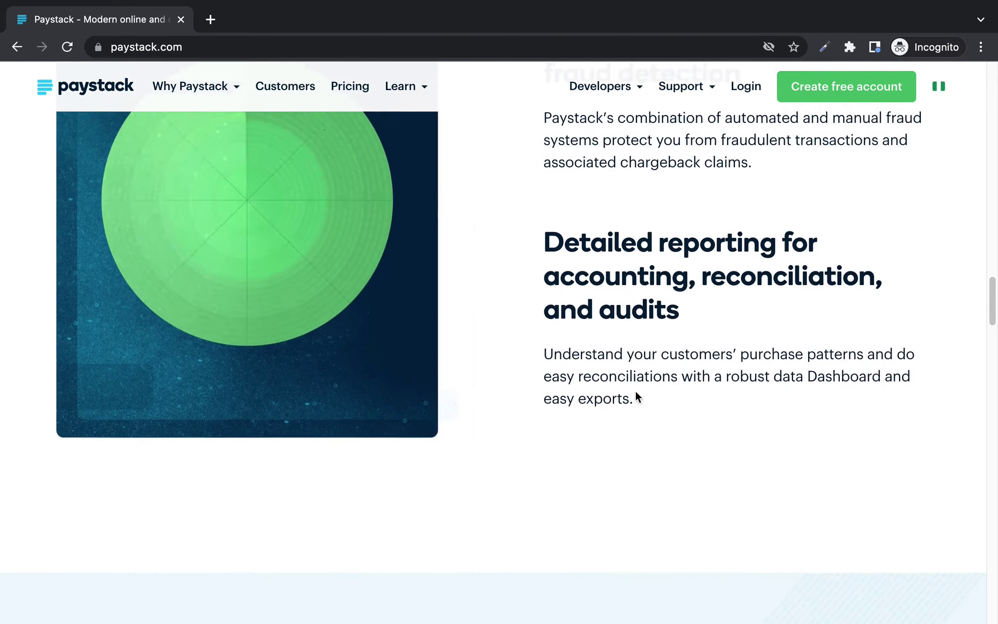
pyautogui.scroll(-13, 636, 396)
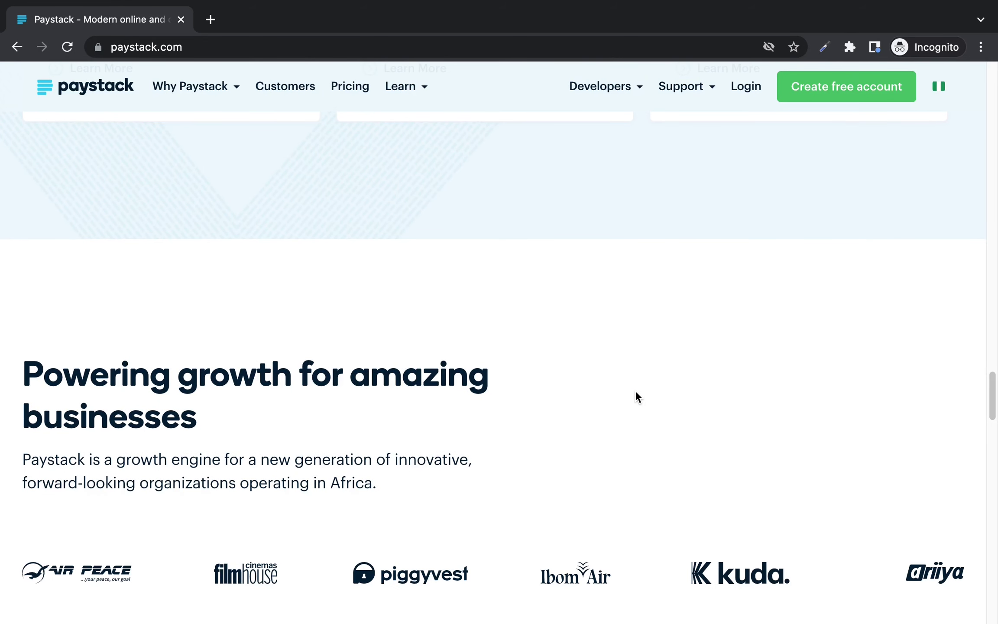
pyautogui.scroll(-8, 636, 393)
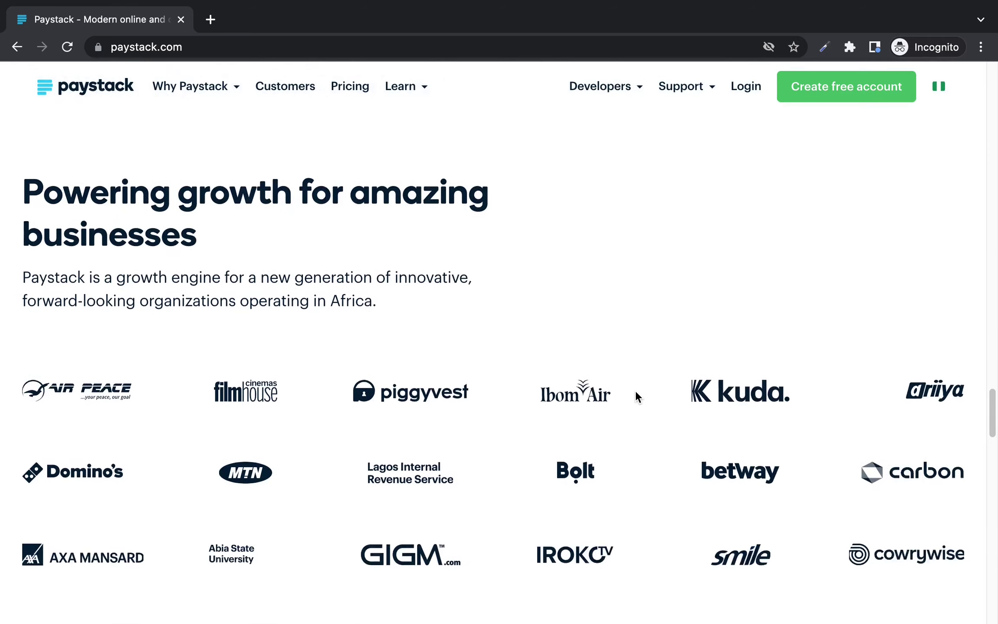
pyautogui.scroll(-3, 635, 393)
pyautogui.scroll(-4, 636, 392)
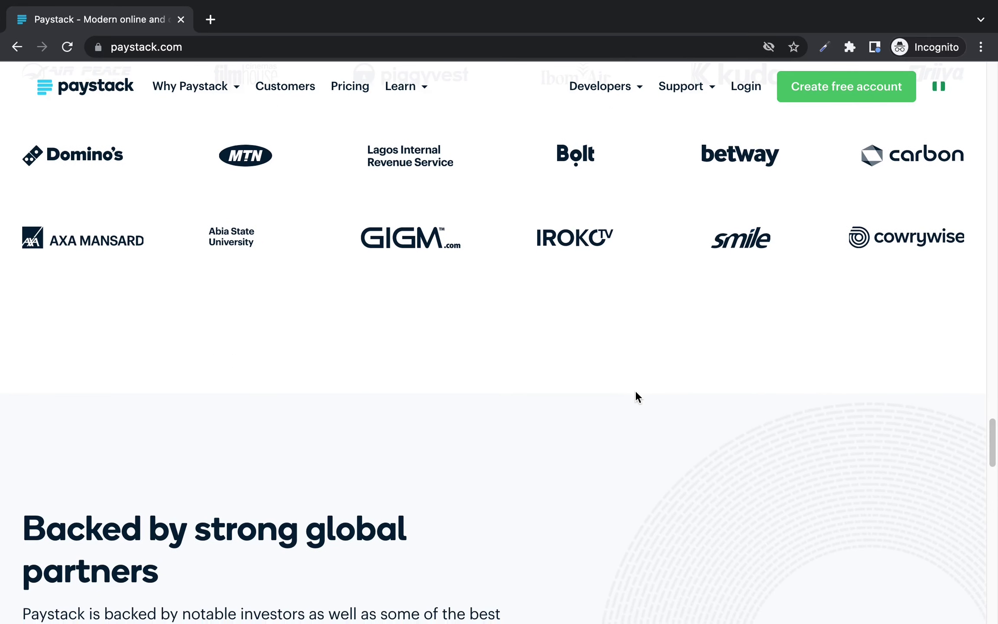
pyautogui.scroll(8, 636, 395)
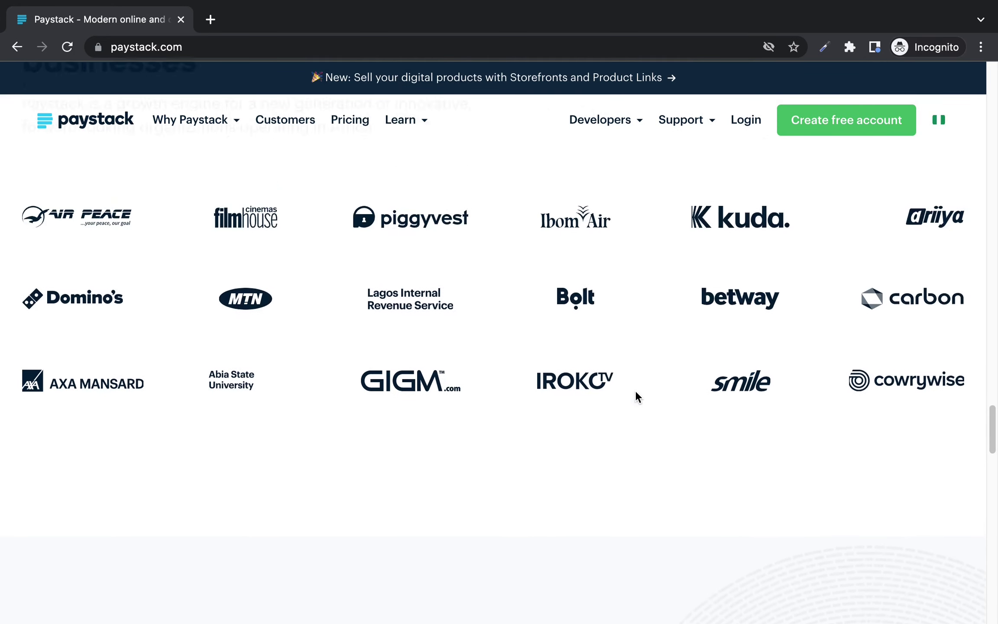
pyautogui.scroll(1, 635, 390)
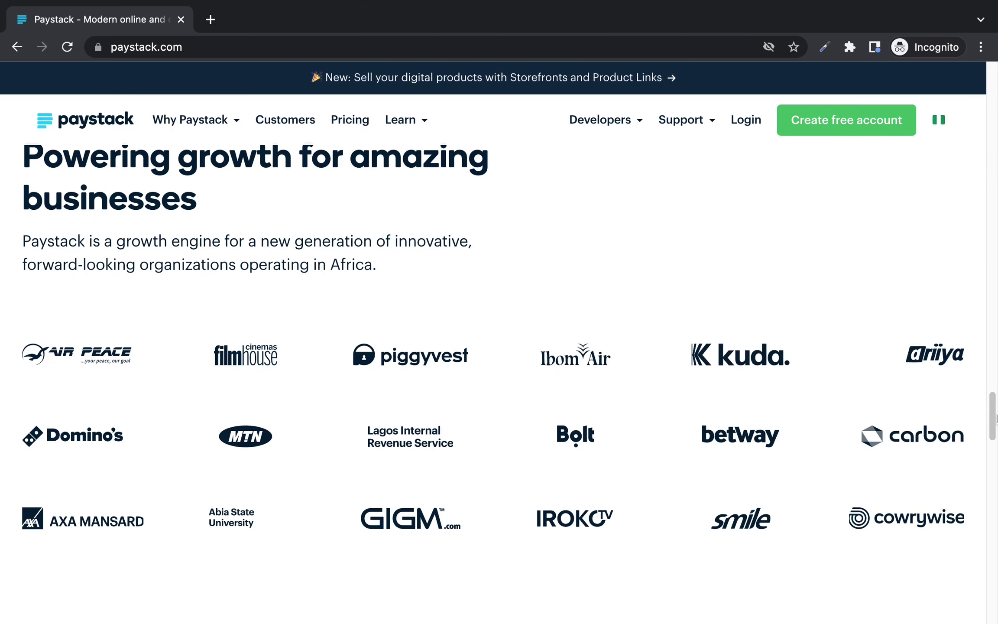
pyautogui.scroll(-1, 996, 419)
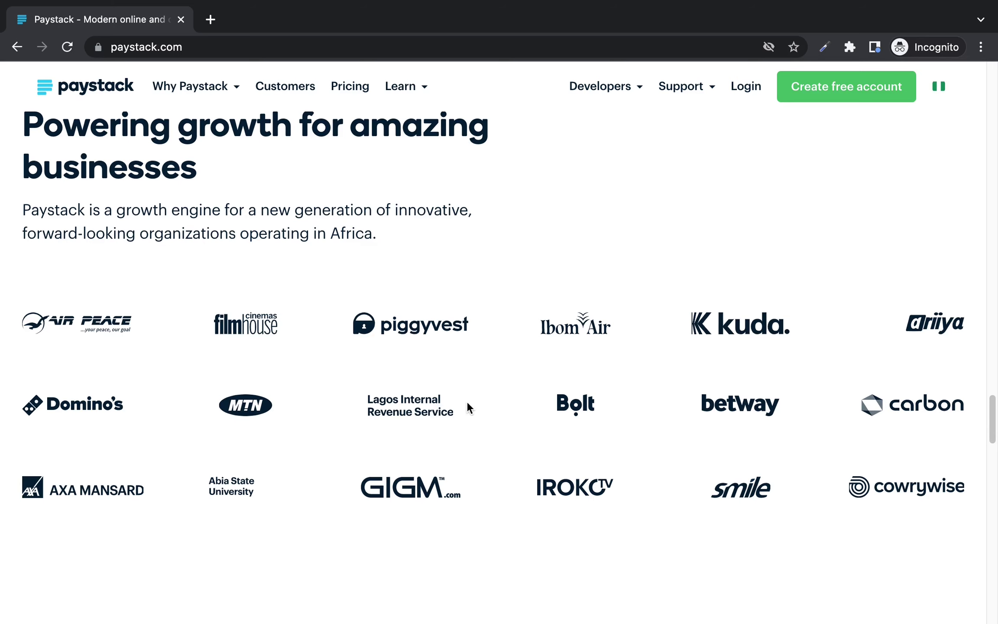
pyautogui.scroll(-20, 466, 401)
pyautogui.scroll(10, 466, 401)
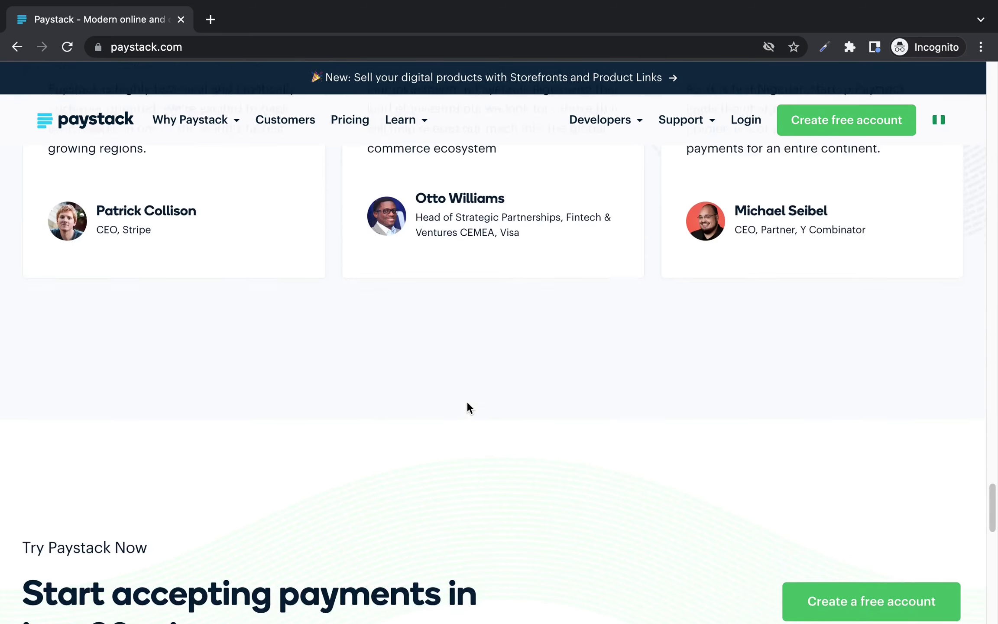
pyautogui.scroll(20, 467, 403)
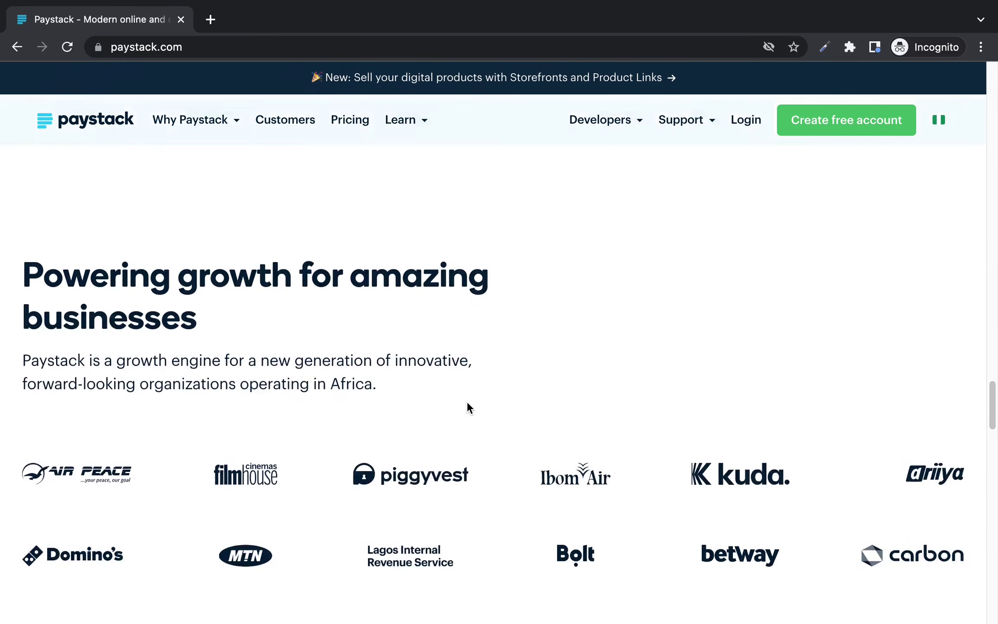
pyautogui.scroll(15, 467, 404)
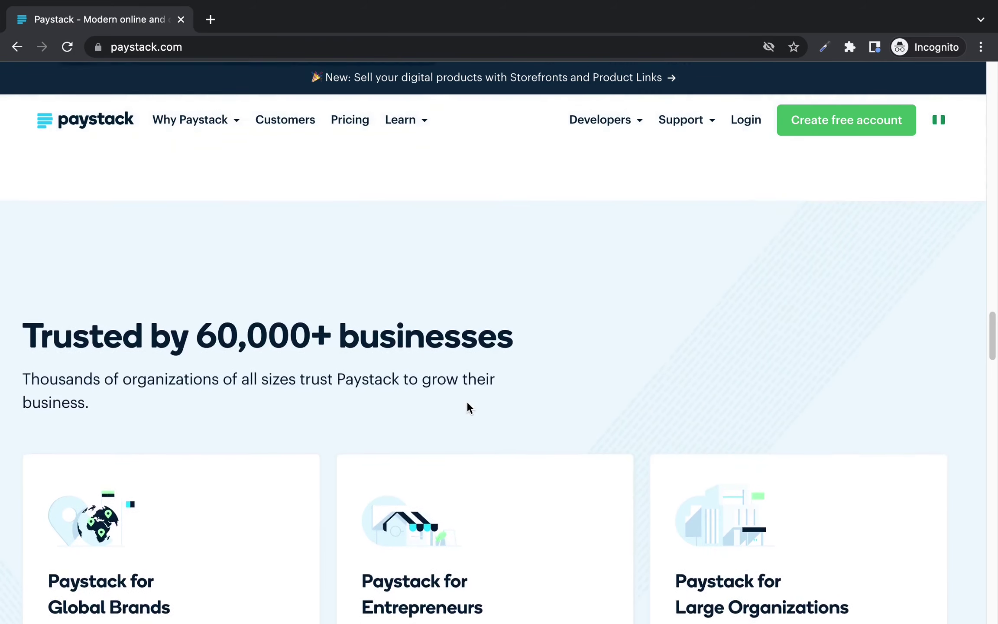
pyautogui.scroll(15, 467, 407)
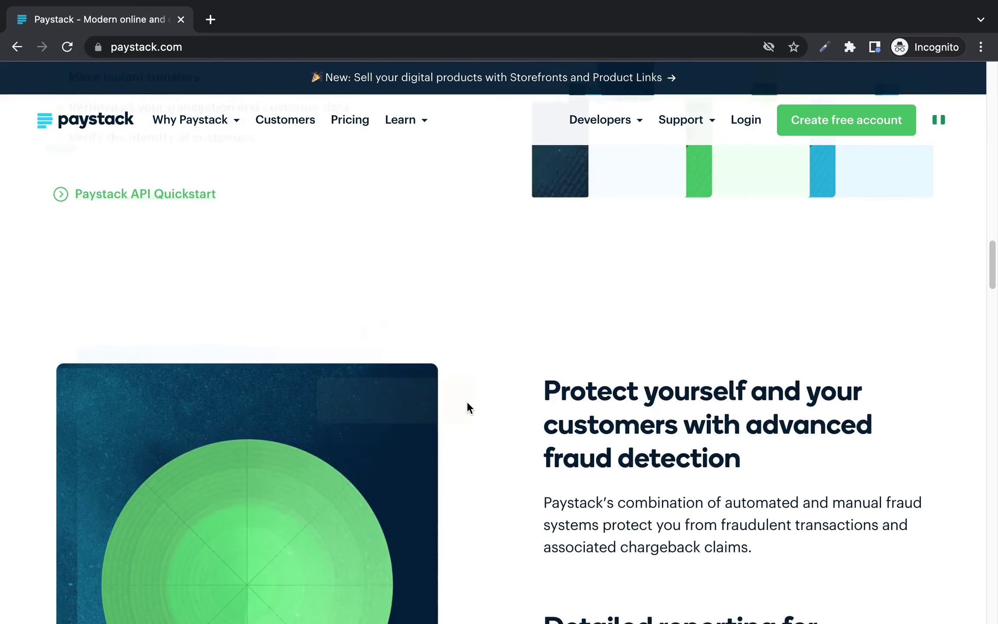
pyautogui.scroll(10, 467, 404)
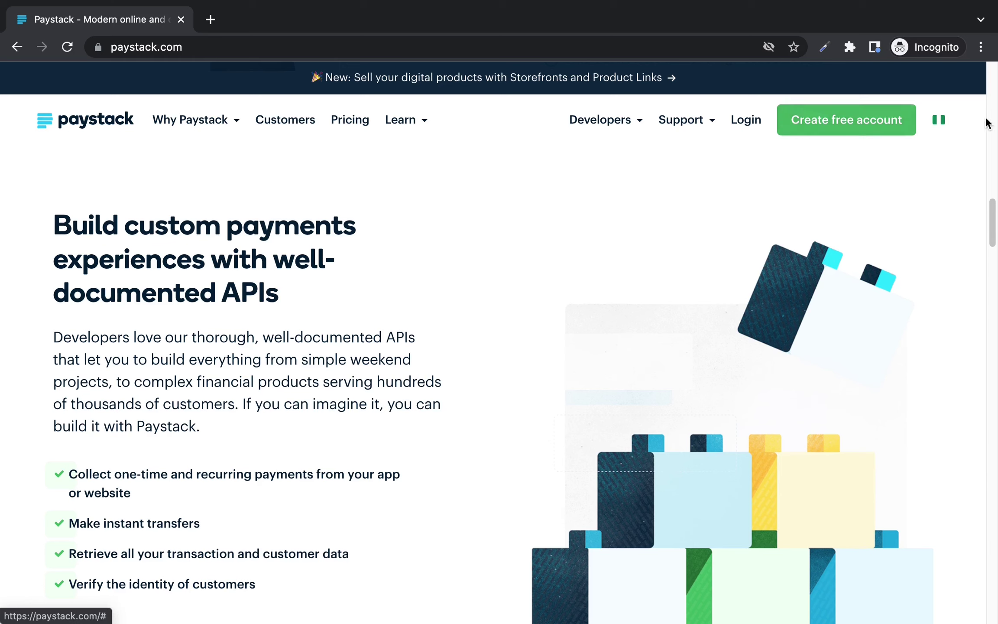
pyautogui.moveTo(939, 122)
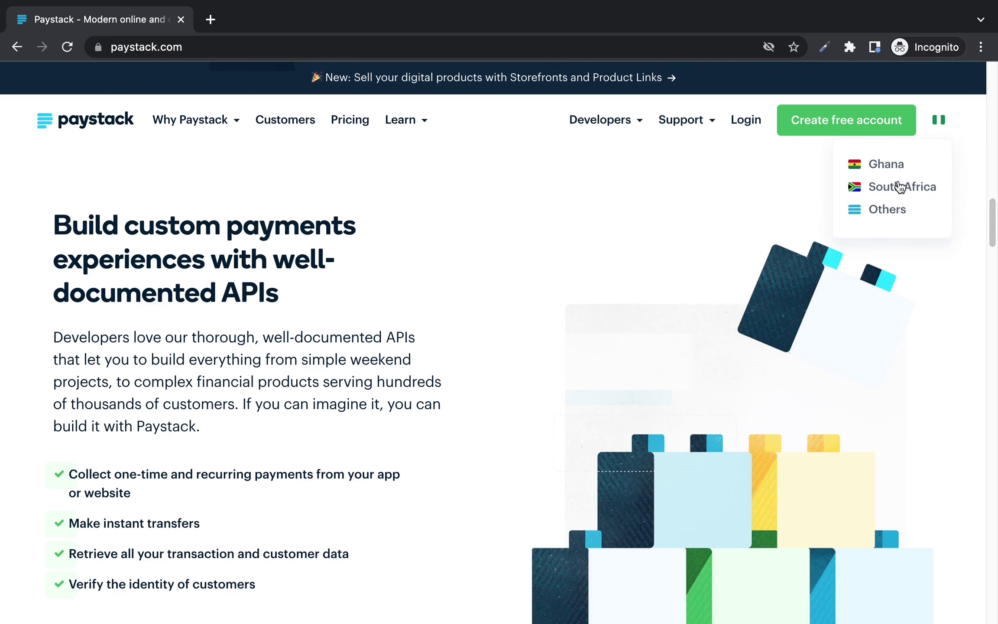
# Step: Open the account signup form from the other-countries page and keep Nigeria as the country
pyautogui.click(887, 211)
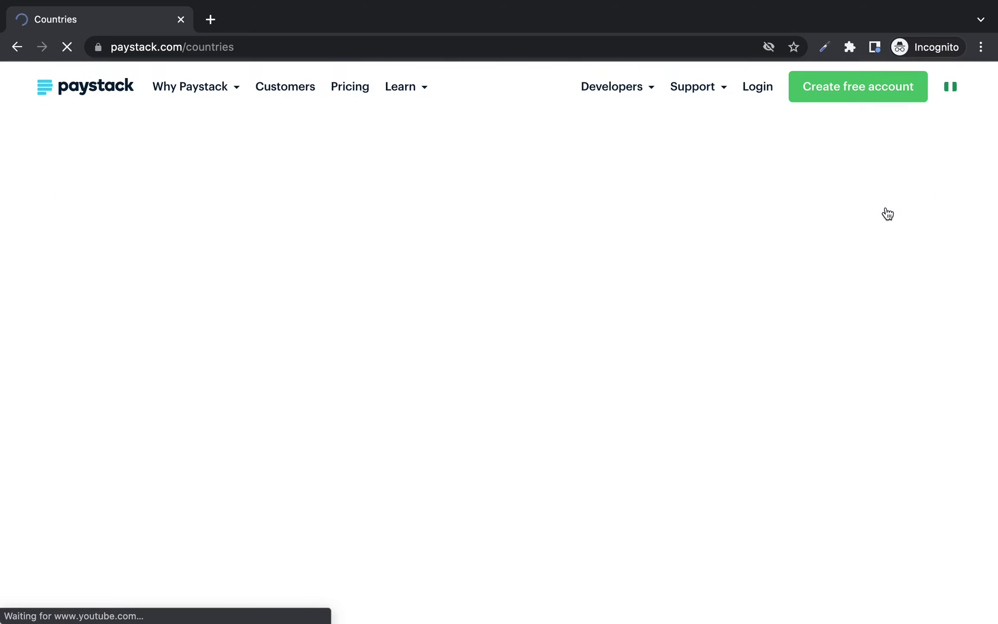
pyautogui.click(847, 120)
pyautogui.click(411, 240)
pyautogui.click(411, 246)
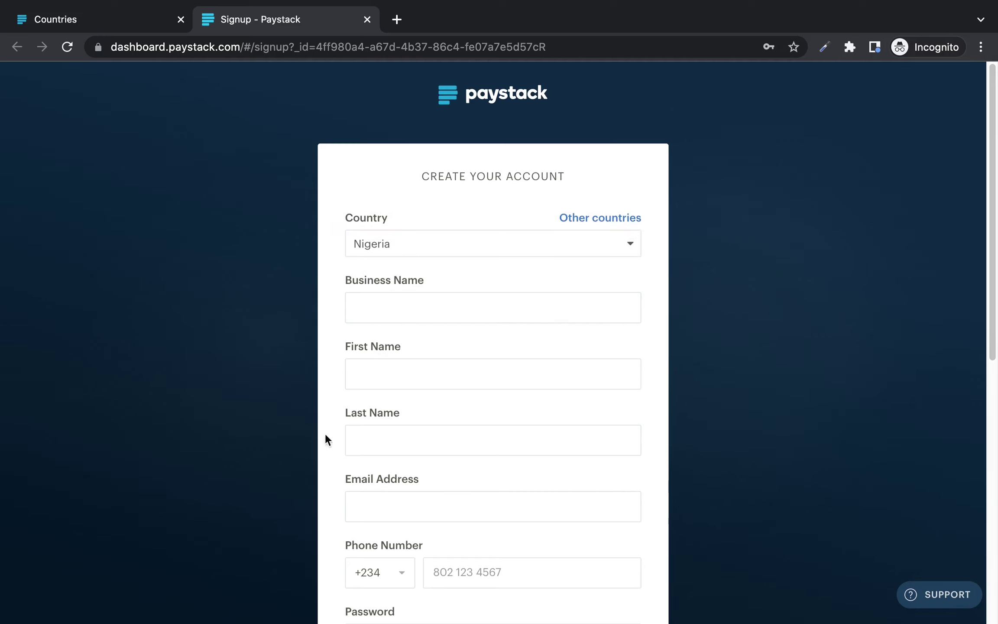
# Step: Answer 'No, I'm not' to the software developer question on the signup form
pyautogui.scroll(-3, 365, 465)
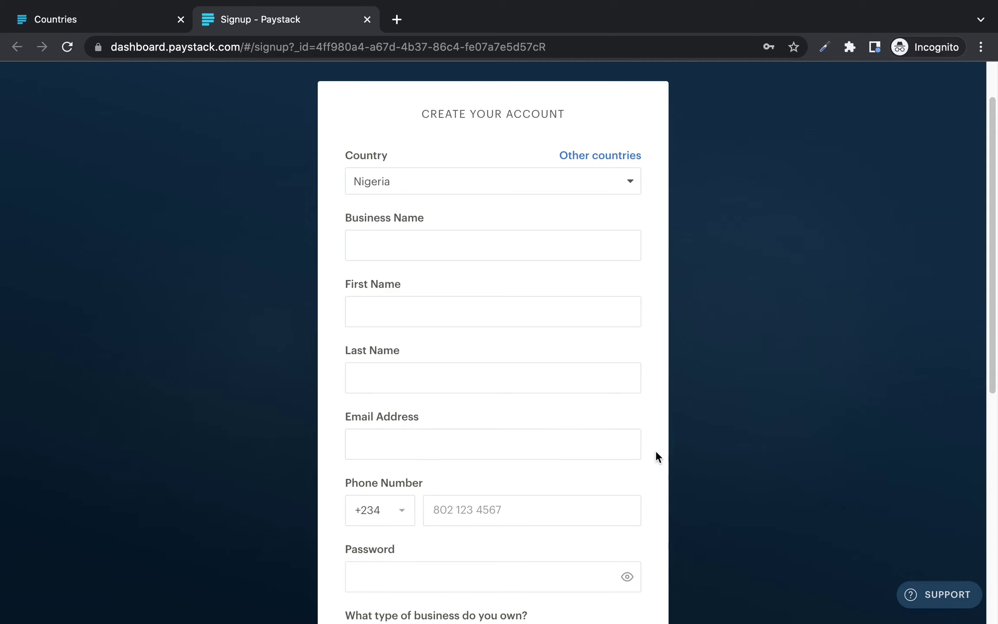
pyautogui.scroll(-3, 656, 455)
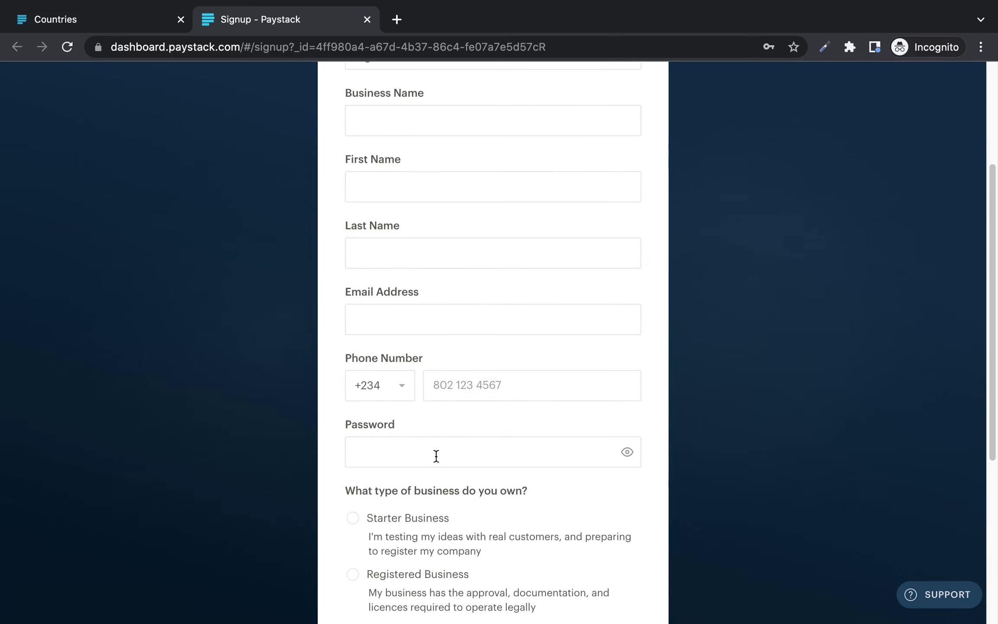
pyautogui.scroll(-3, 437, 455)
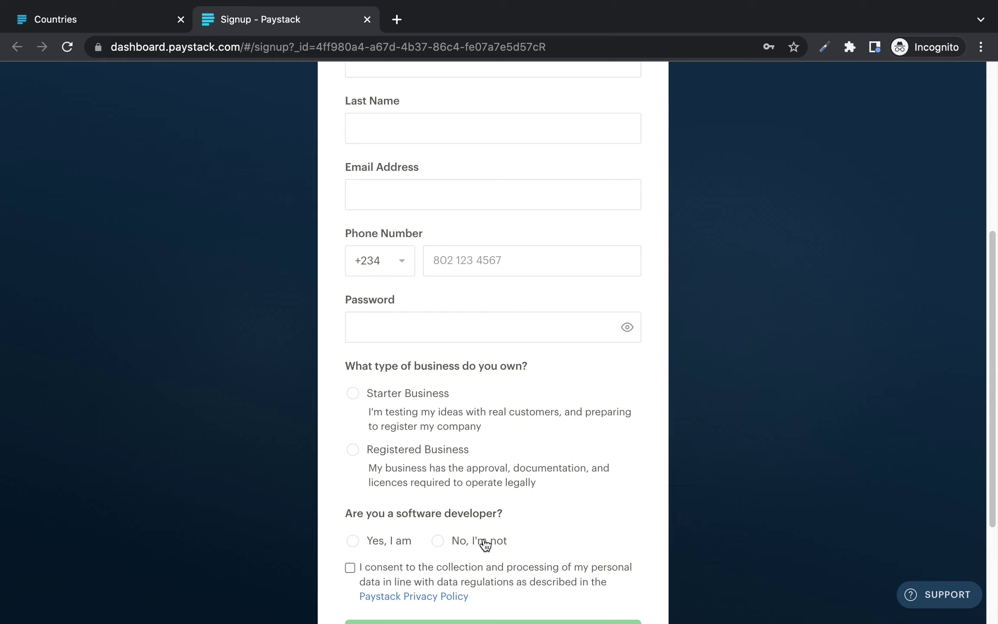
pyautogui.click(439, 545)
pyautogui.scroll(-2, 497, 529)
pyautogui.scroll(-1, 497, 531)
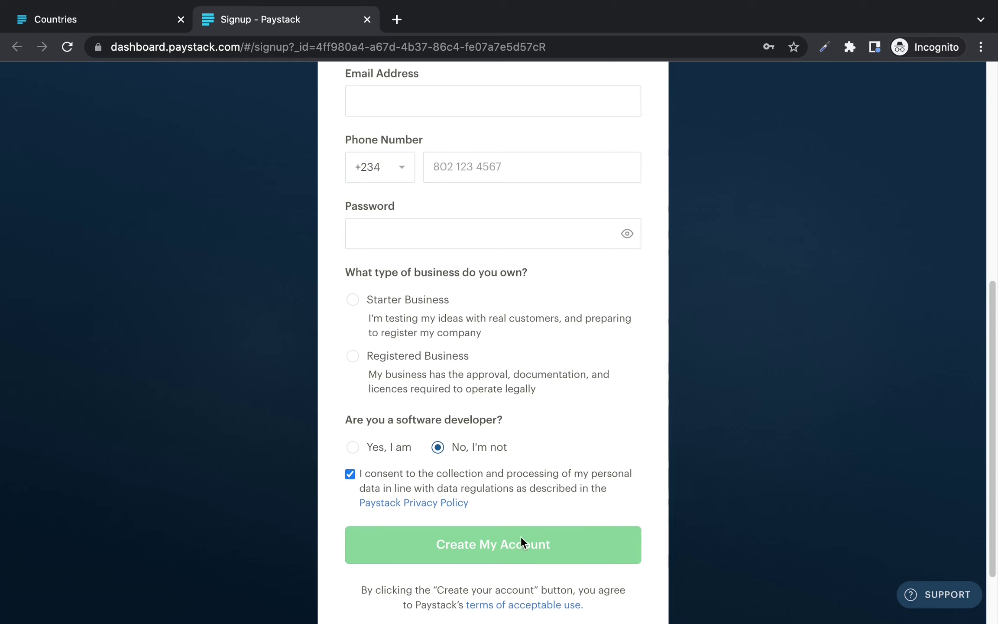
pyautogui.scroll(1, 680, 479)
pyautogui.scroll(10, 681, 481)
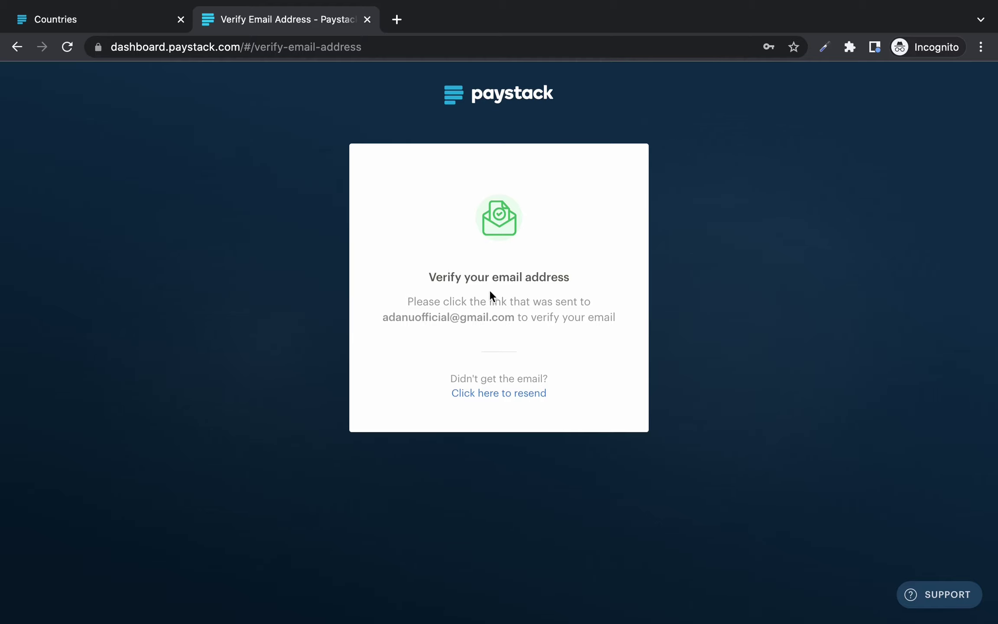
# Step: Switch to the Gmail window holding the Paystack verification email
pyautogui.press('super+grave')
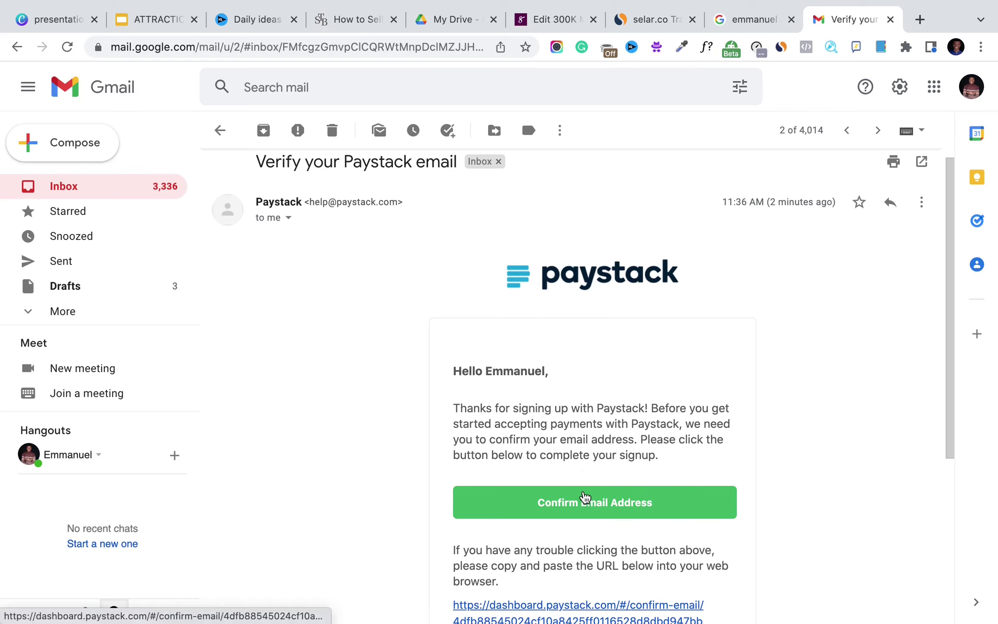
# Step: Confirm the signup address via Confirm Email Address in Paystack's verification message
pyautogui.click(578, 506)
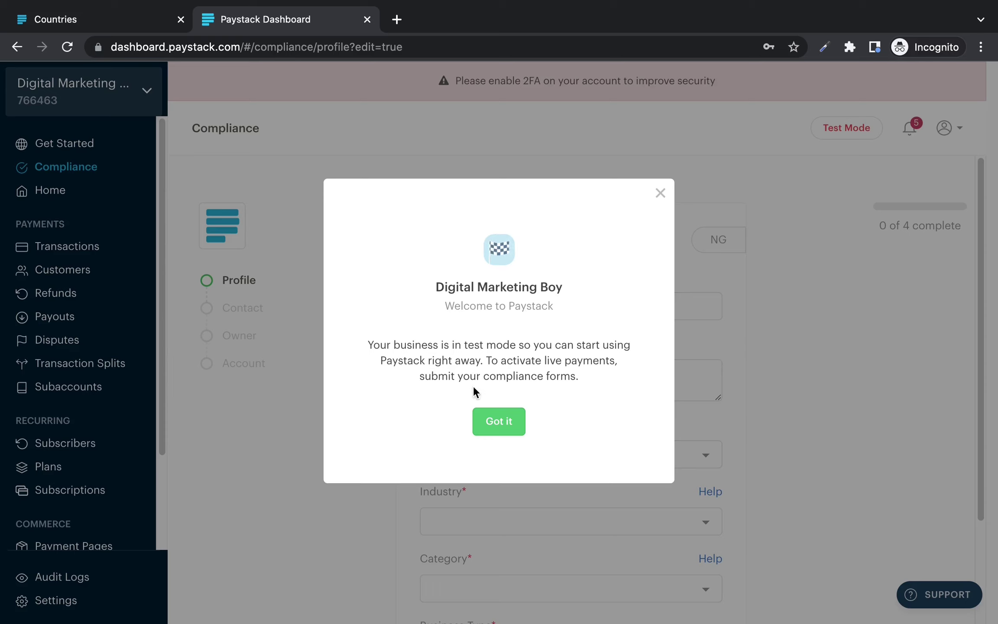
# Step: Dismiss the welcome notice and look over the compliance Profile form's description and fields
pyautogui.click(499, 421)
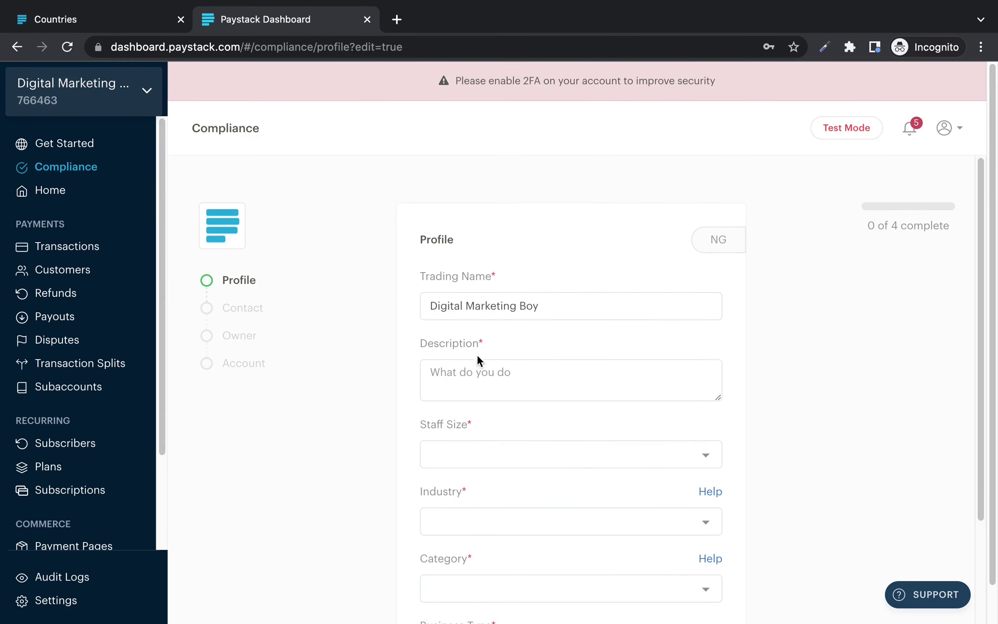
pyautogui.click(461, 374)
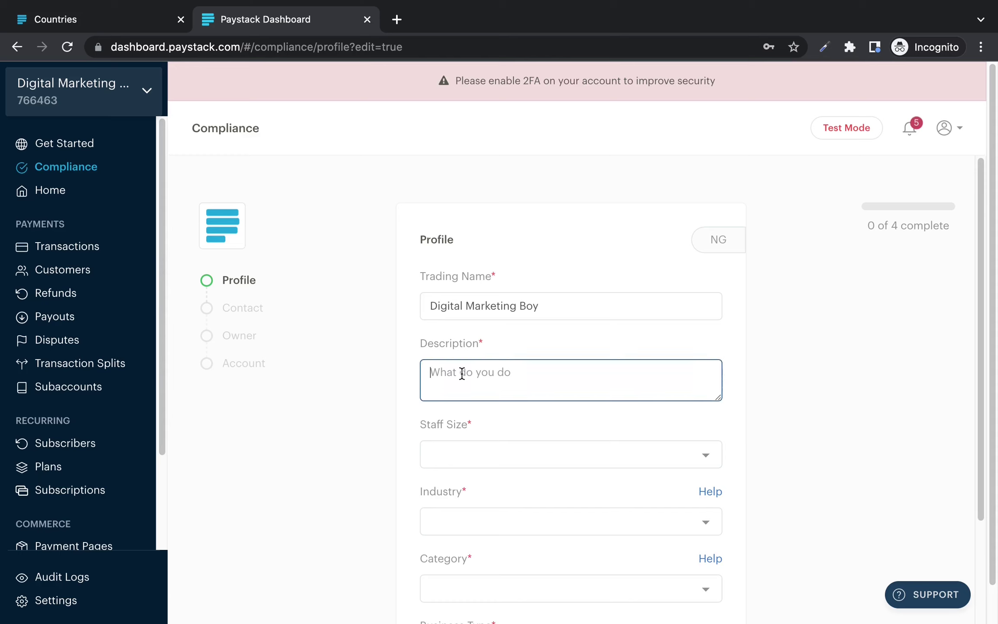
pyautogui.click(703, 342)
pyautogui.scroll(-3, 702, 341)
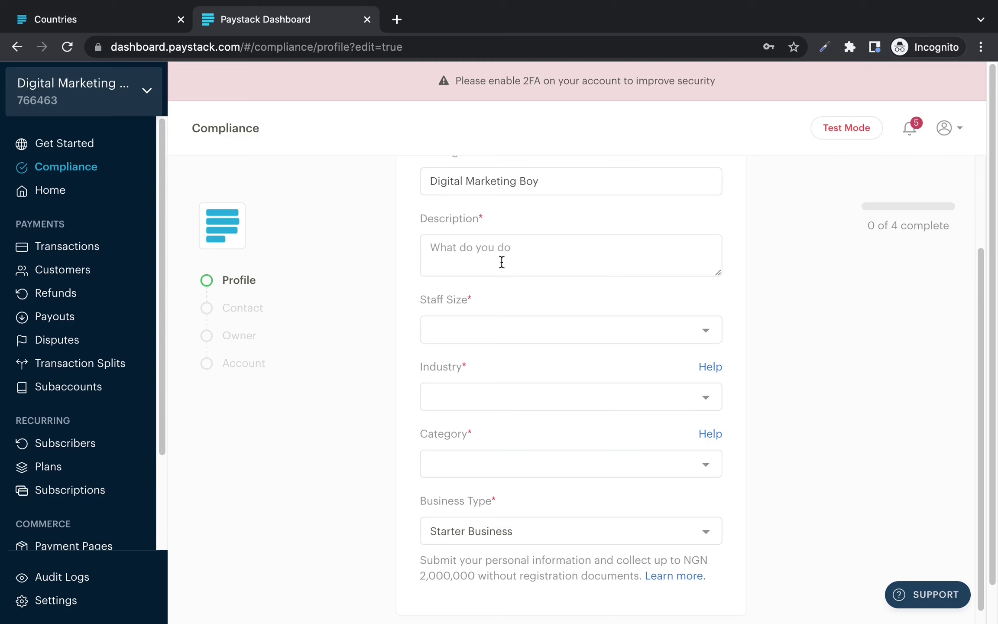
# Step: Set the staff size to 1 - 5 people and the industry to Education
pyautogui.click(519, 334)
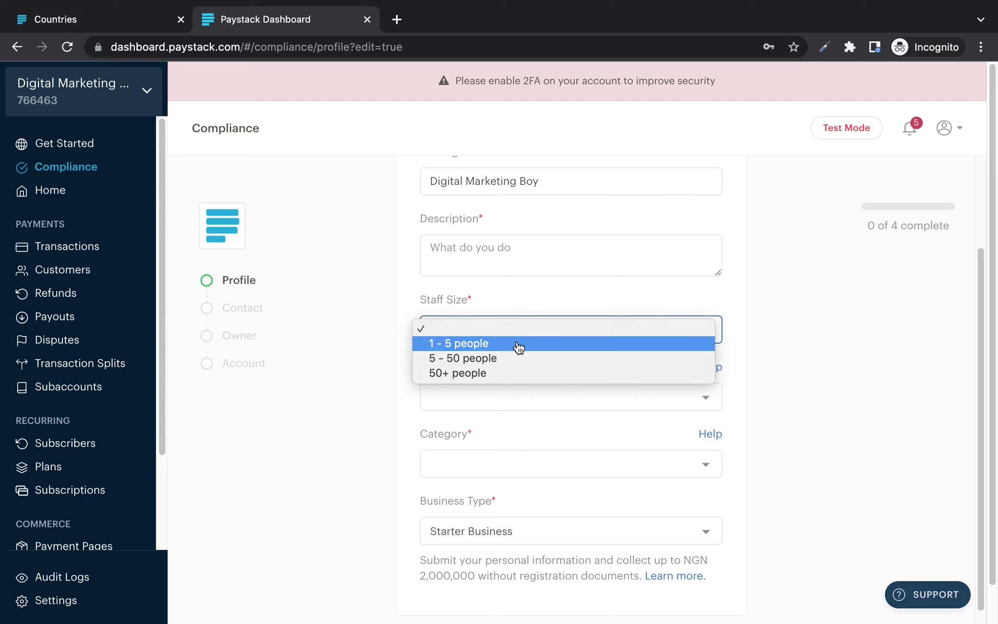
pyautogui.click(519, 347)
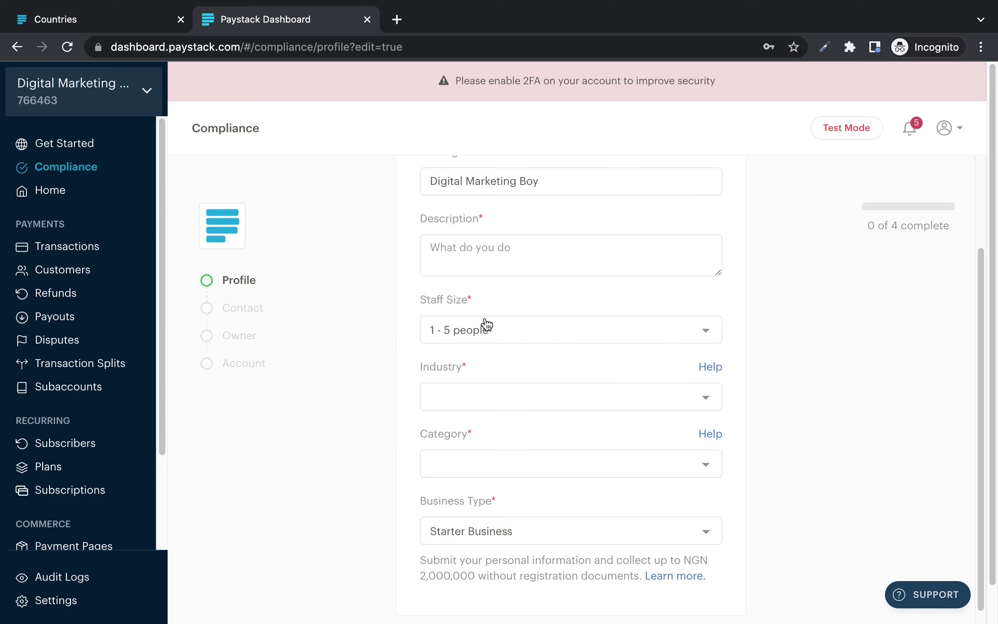
pyautogui.click(510, 326)
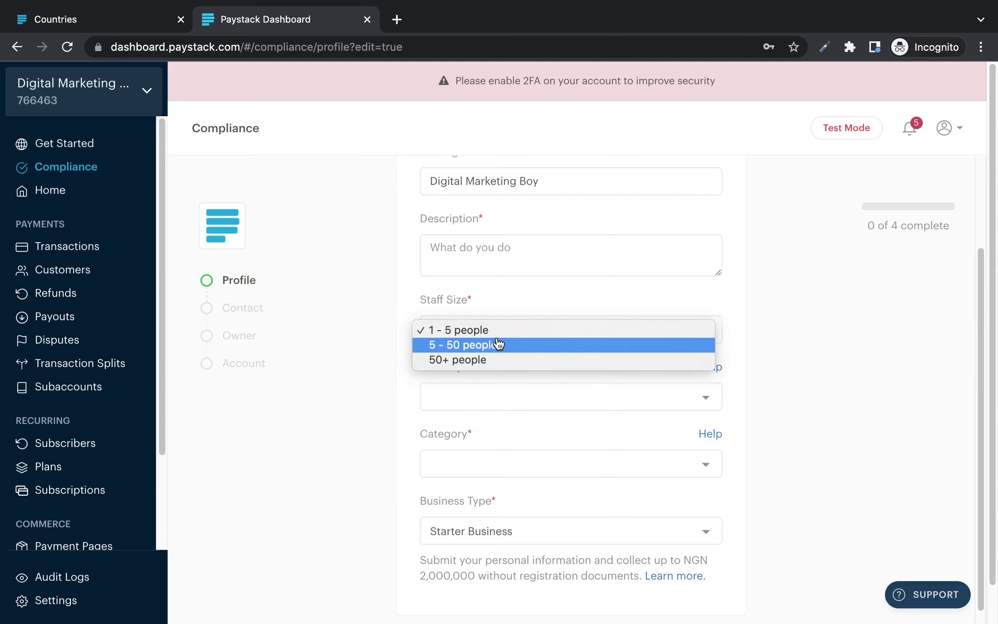
pyautogui.click(499, 331)
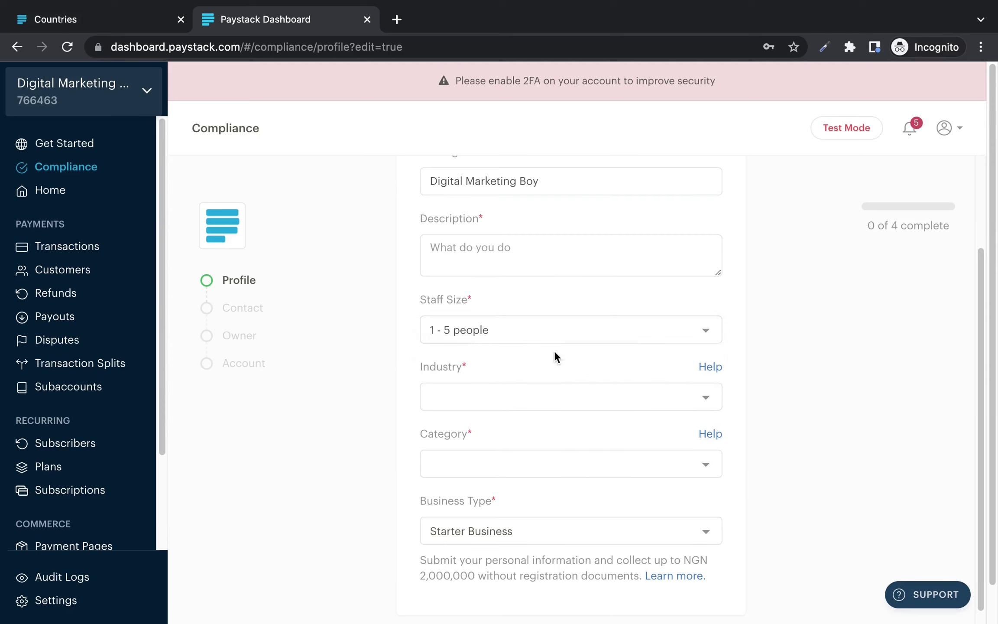
pyautogui.click(486, 391)
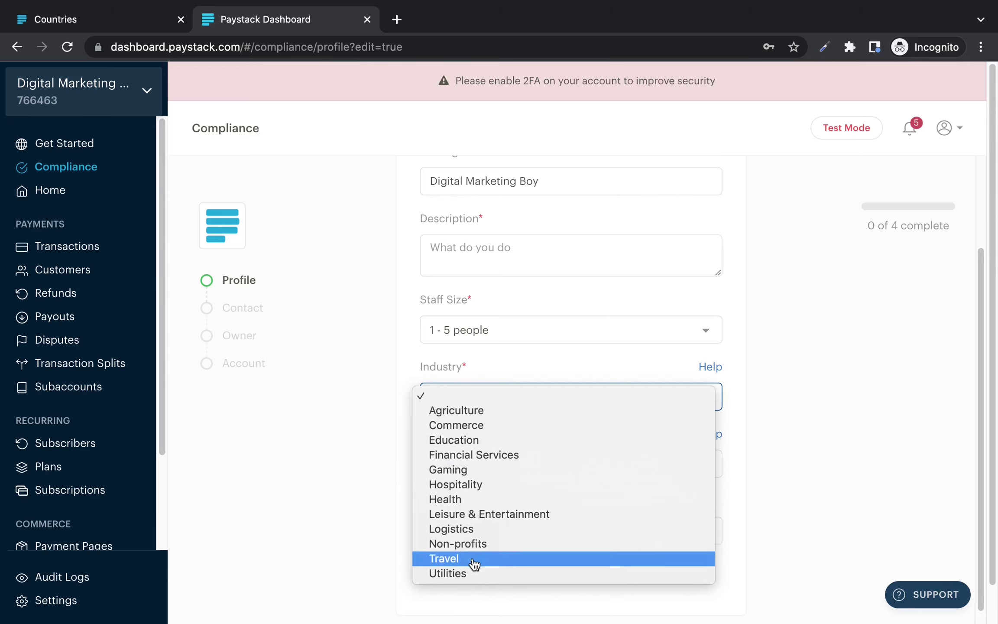
pyautogui.click(499, 442)
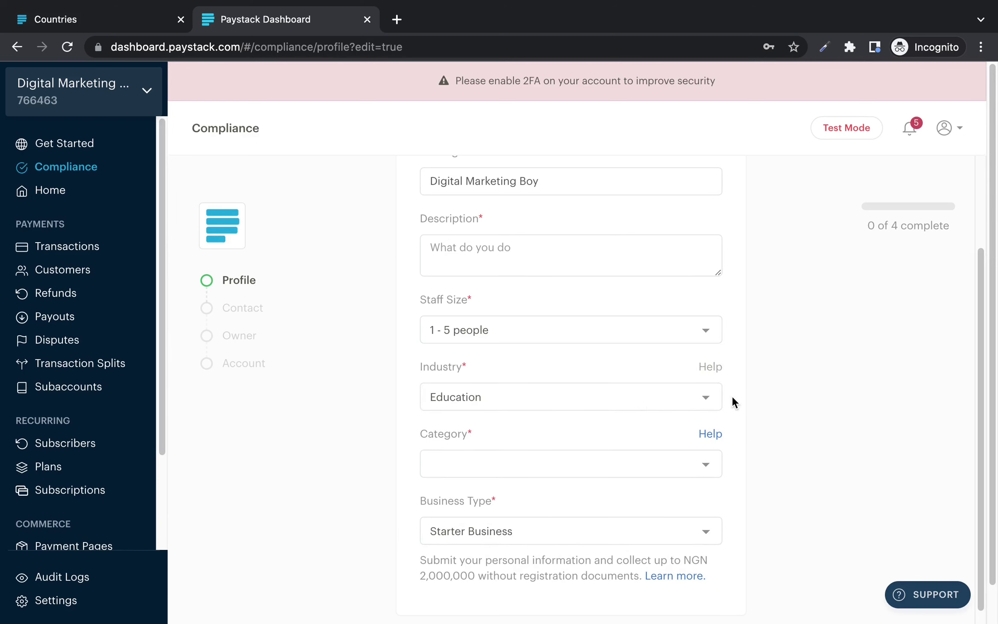
# Step: Choose Other Educational Services as the category and keep Starter Business as business type
pyautogui.scroll(-2, 733, 402)
pyautogui.click(685, 396)
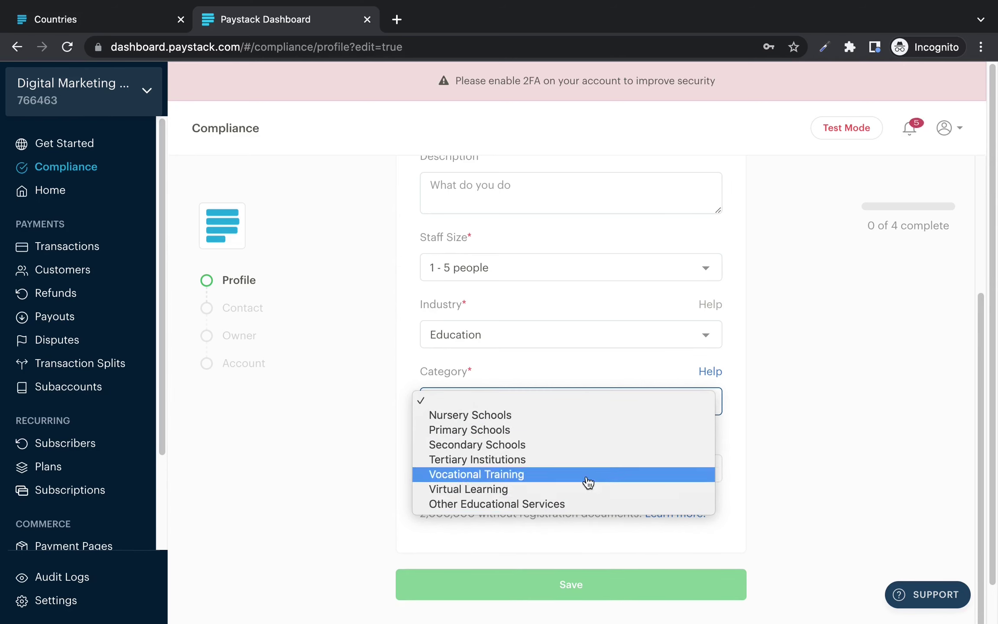
pyautogui.click(569, 505)
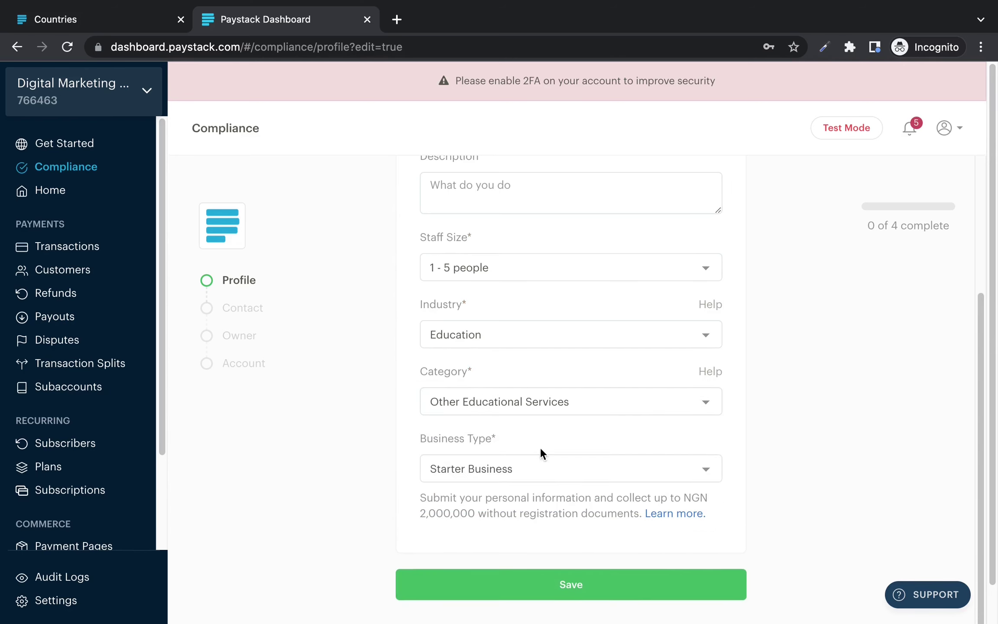
pyautogui.click(505, 470)
pyautogui.click(506, 471)
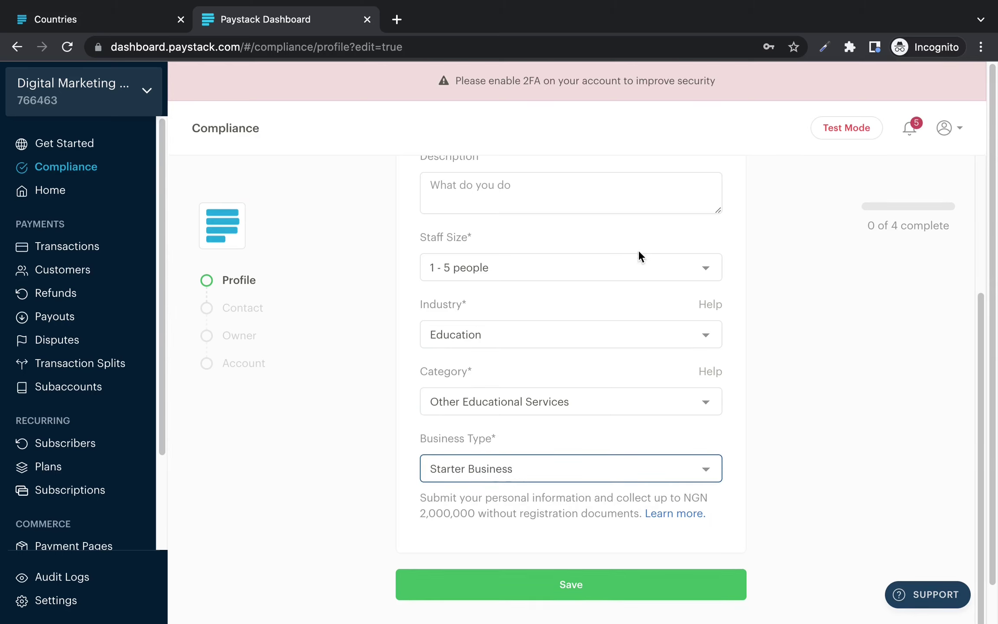
# Step: Enter 'Sales of online course' as the business description and save the Profile step
pyautogui.scroll(3, 729, 241)
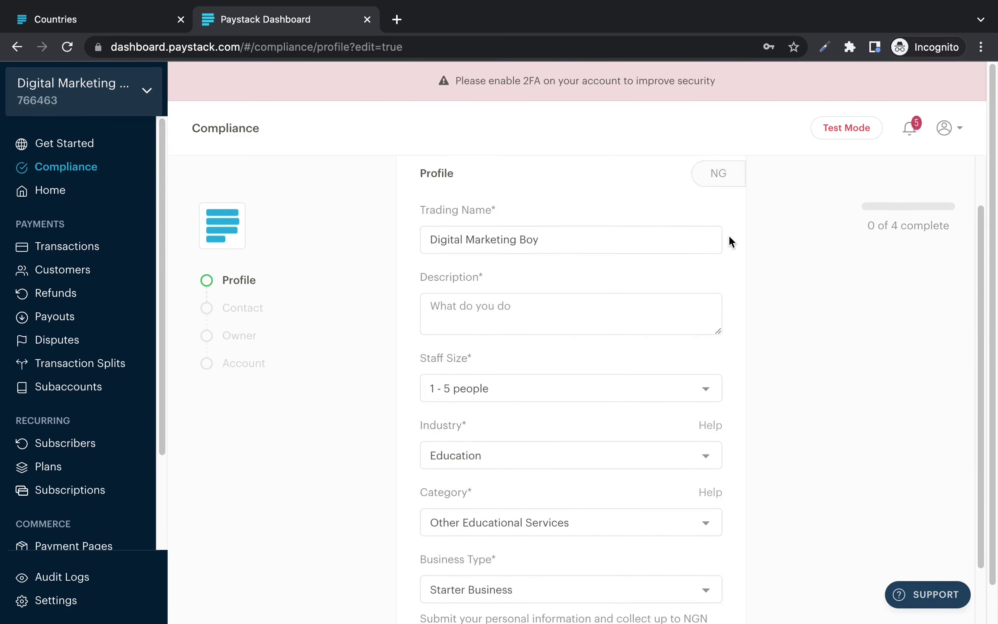
pyautogui.click(583, 307)
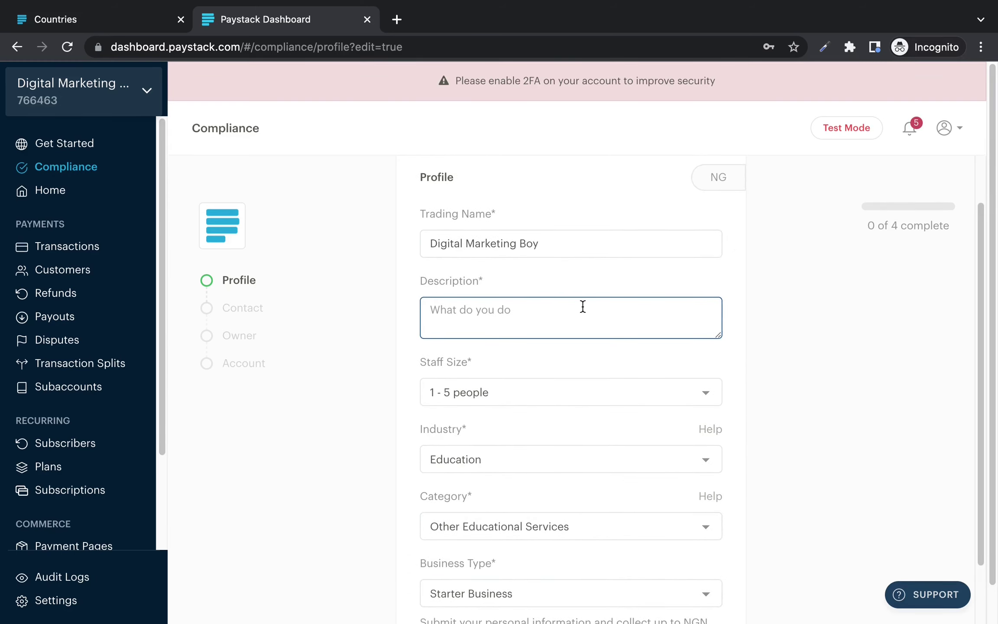
pyautogui.write('Sales of online courses')
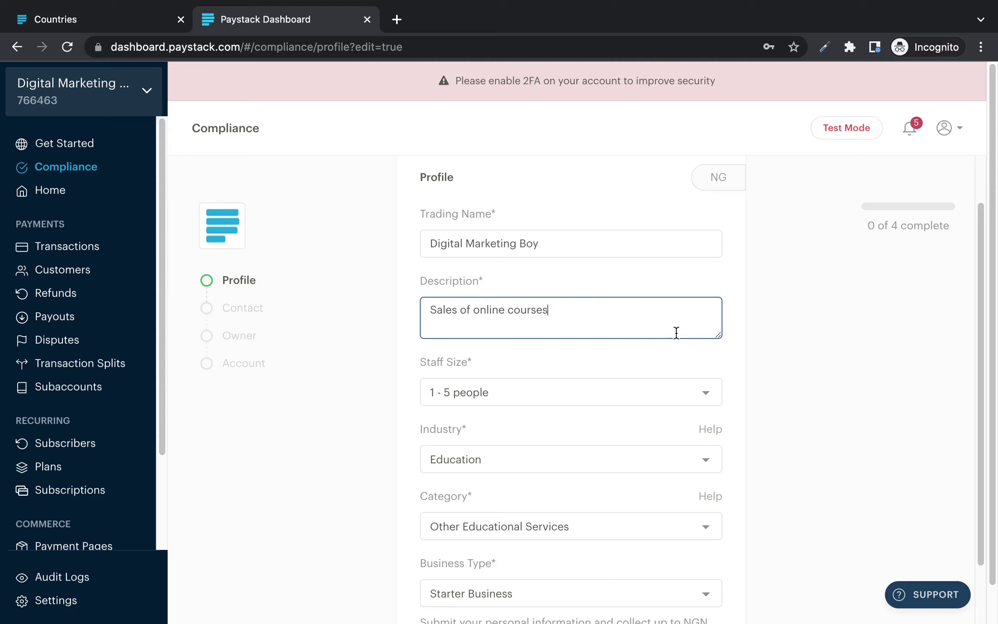
pyautogui.click(750, 343)
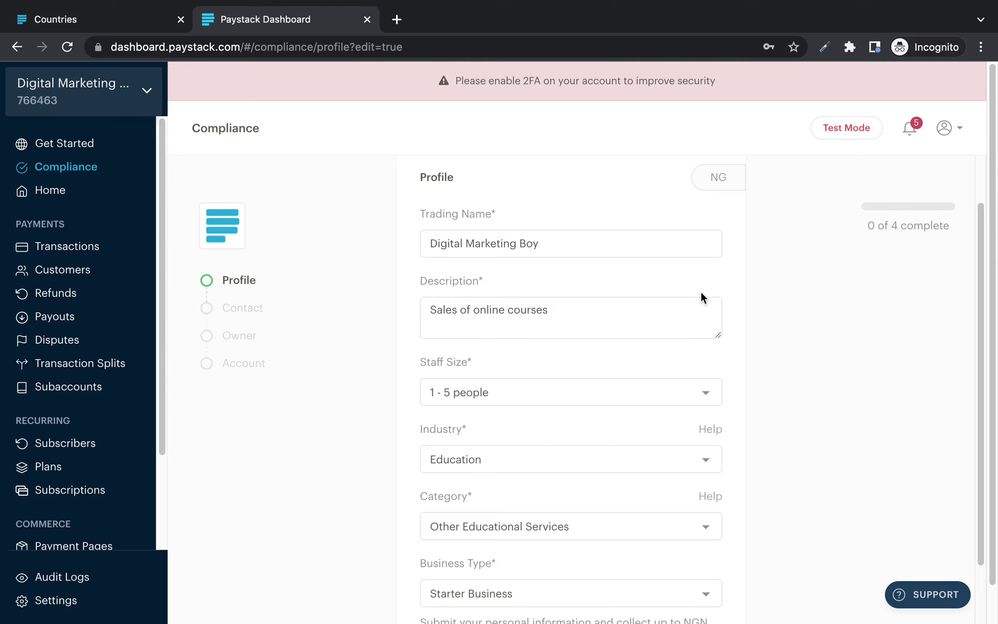
pyautogui.scroll(-5, 700, 291)
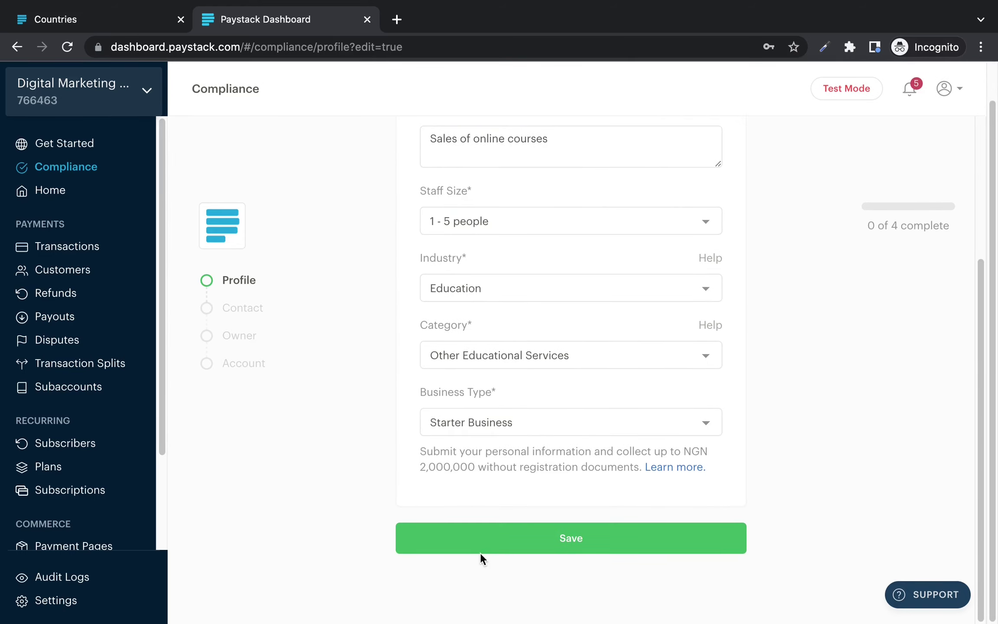
pyautogui.click(494, 538)
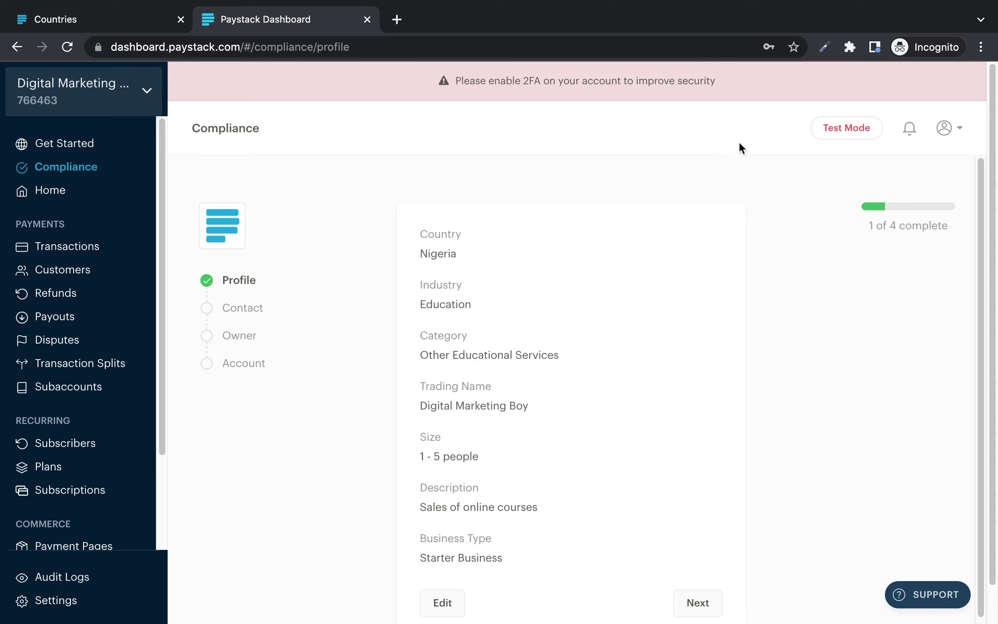
# Step: Glance at the account menu, then continue from the Profile summary to the Contact step
pyautogui.click(944, 130)
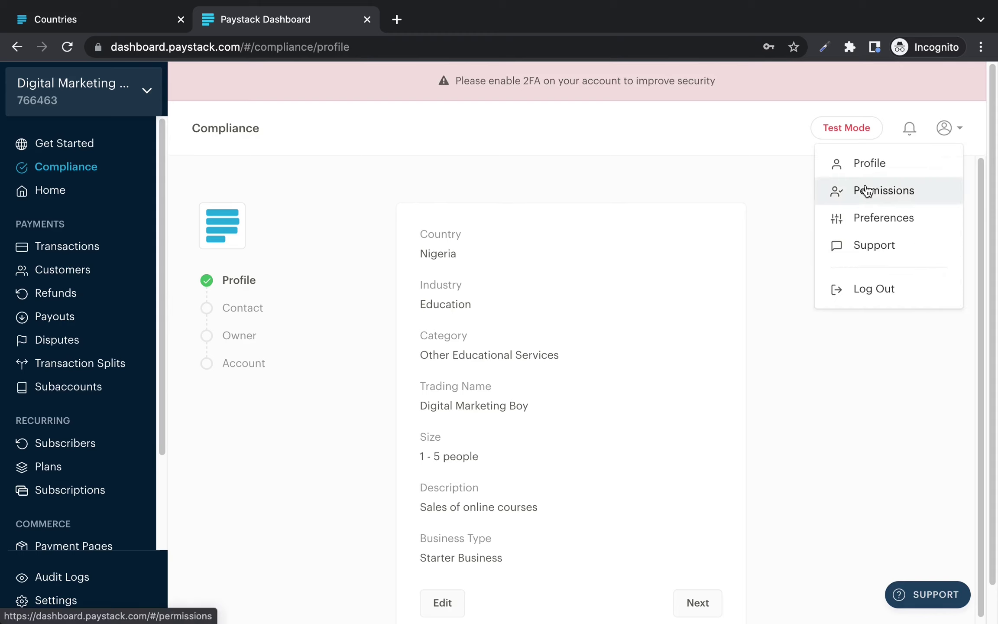
pyautogui.click(783, 157)
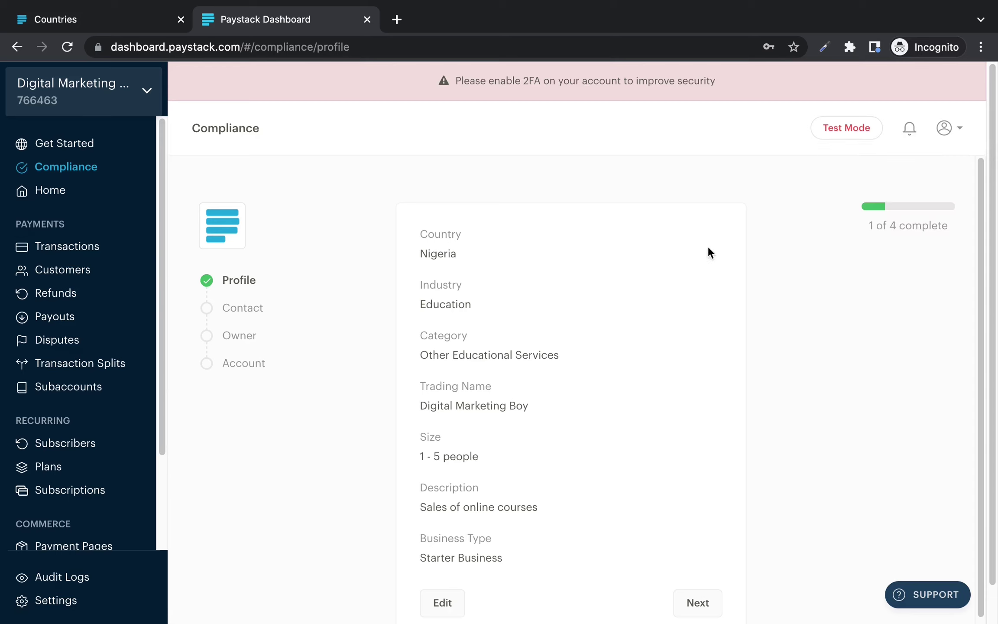
pyautogui.scroll(-2, 666, 259)
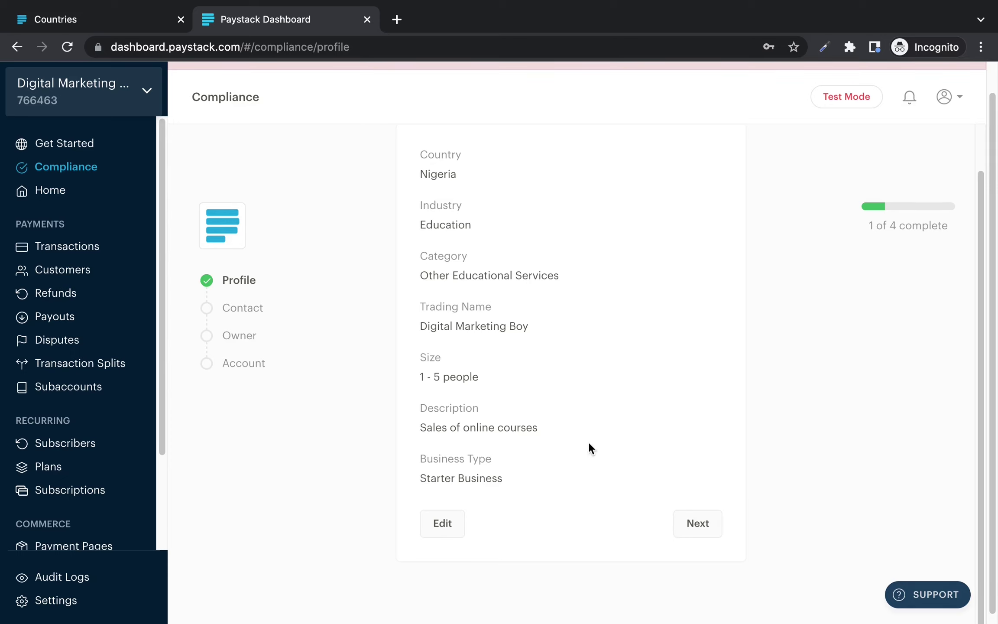
pyautogui.click(688, 527)
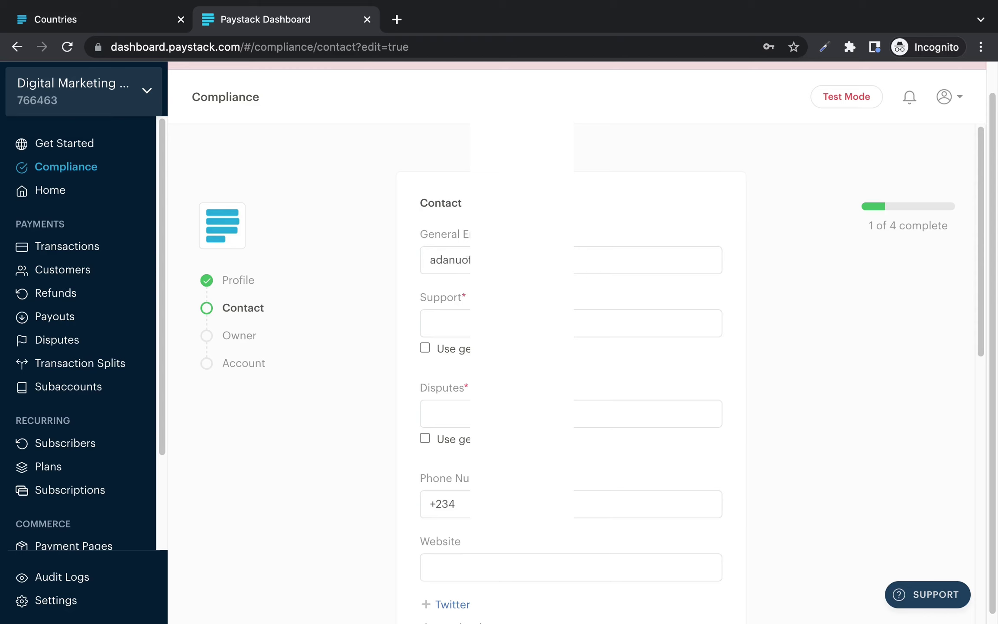
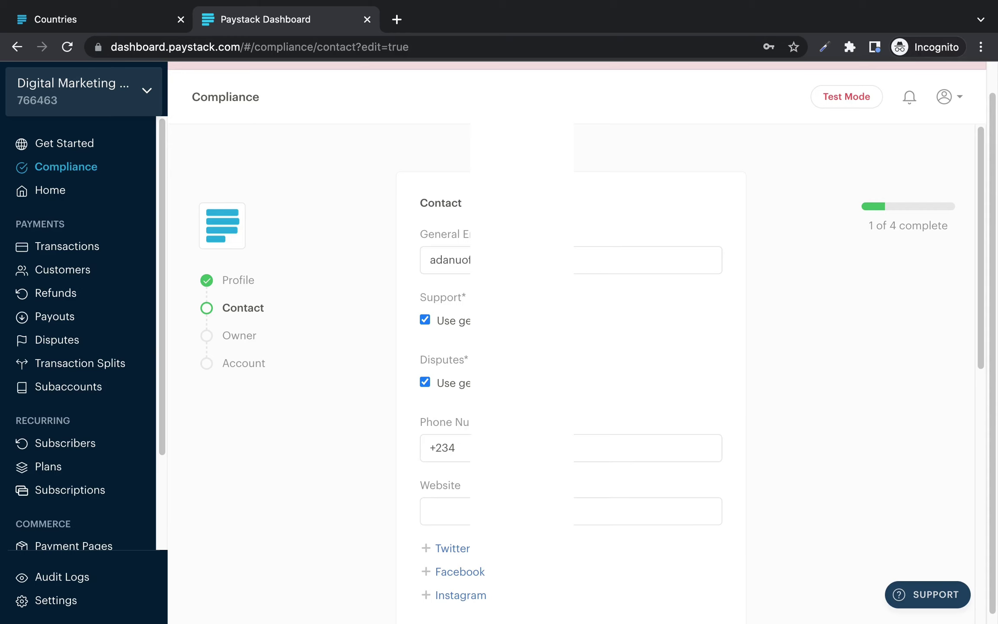
# Step: Leave the business Website field empty
pyautogui.click(585, 499)
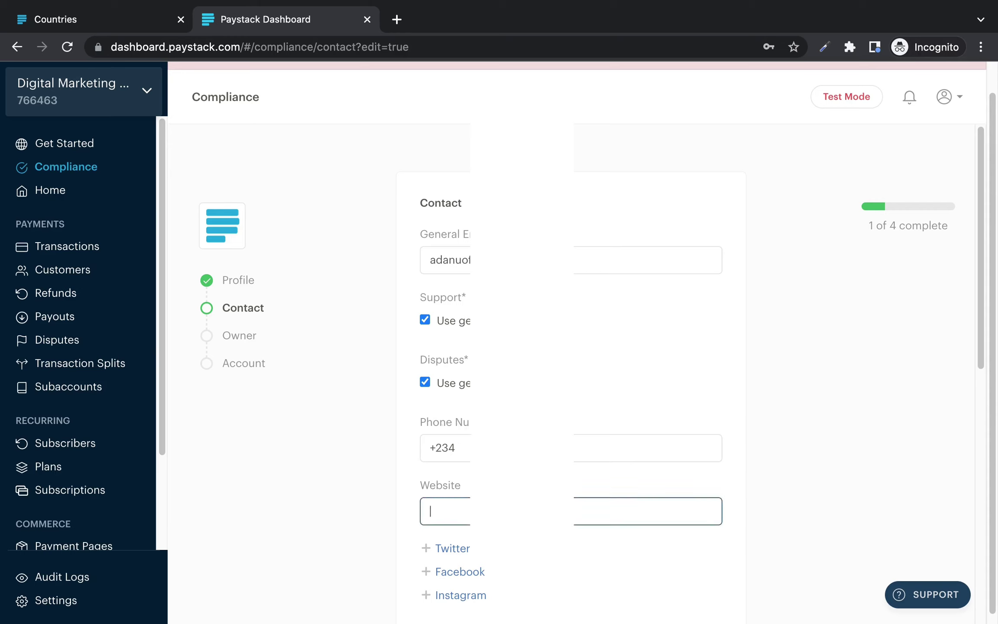
pyautogui.click(651, 411)
pyautogui.scroll(-3, 650, 412)
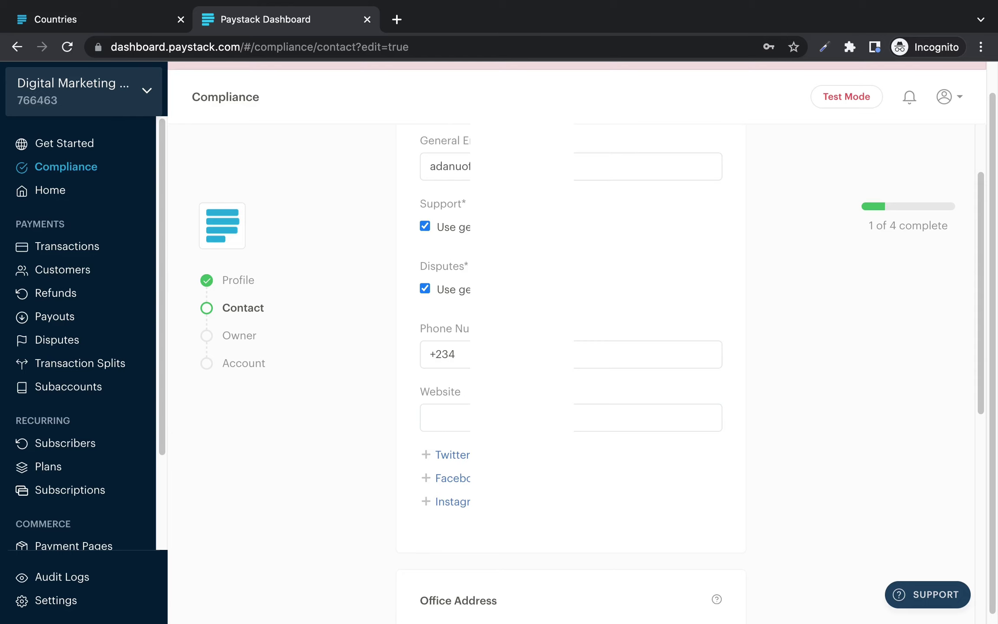
pyautogui.scroll(-2, 464, 504)
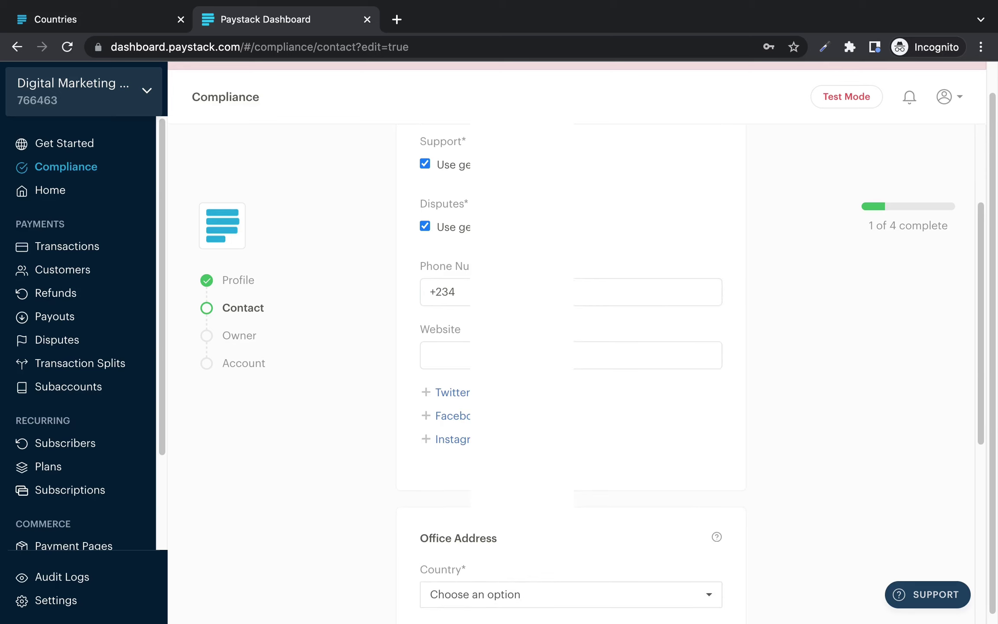
pyautogui.scroll(-5, 571, 372)
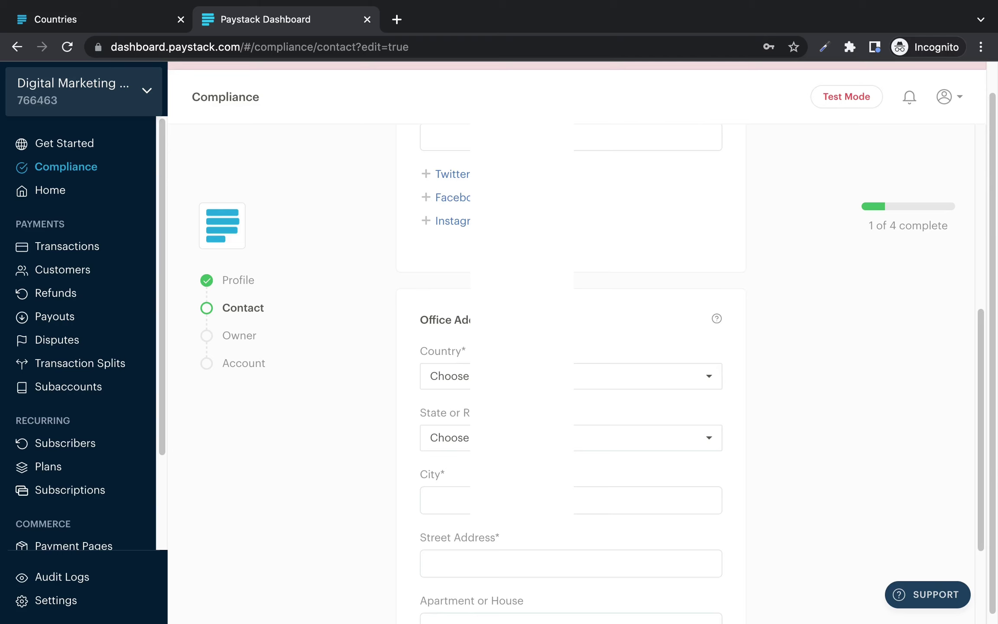
pyautogui.scroll(-1, 571, 373)
# Step: Set the office location to Country Nigeria, State Lagos, City Lagos
pyautogui.click(607, 345)
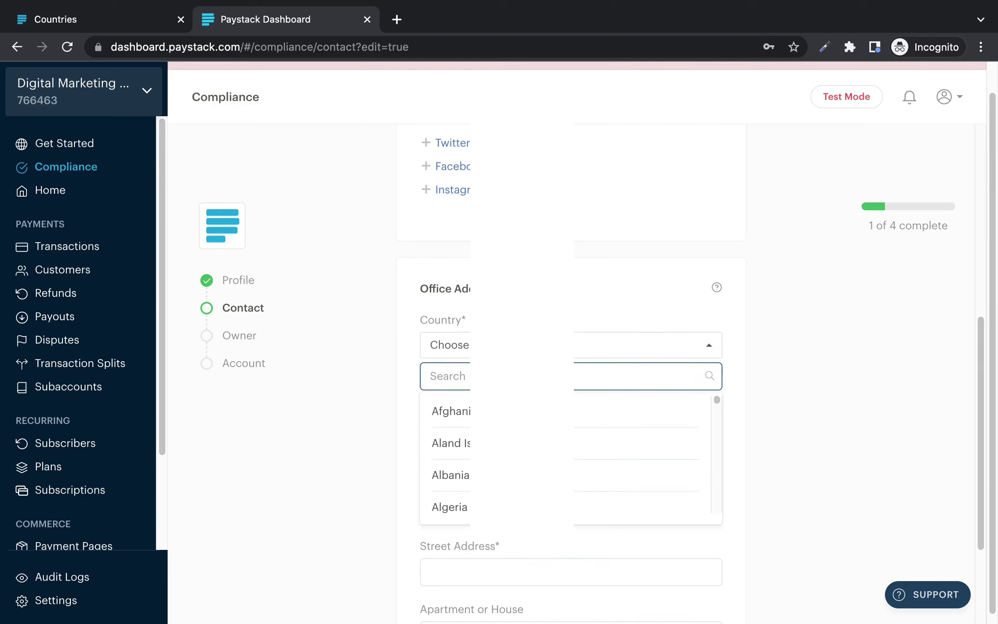
pyautogui.write('nig')
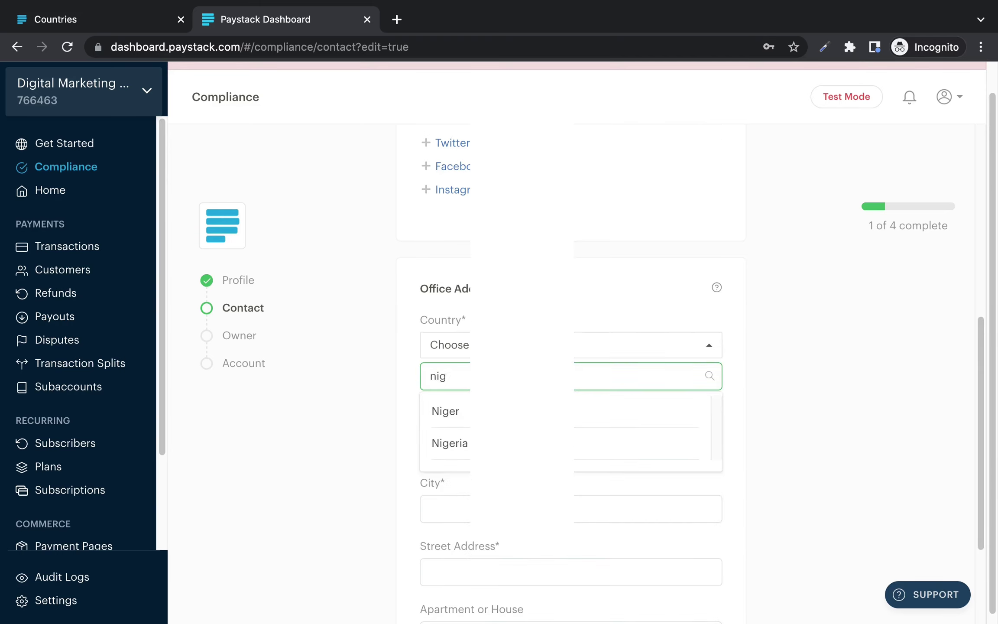
pyautogui.click(520, 443)
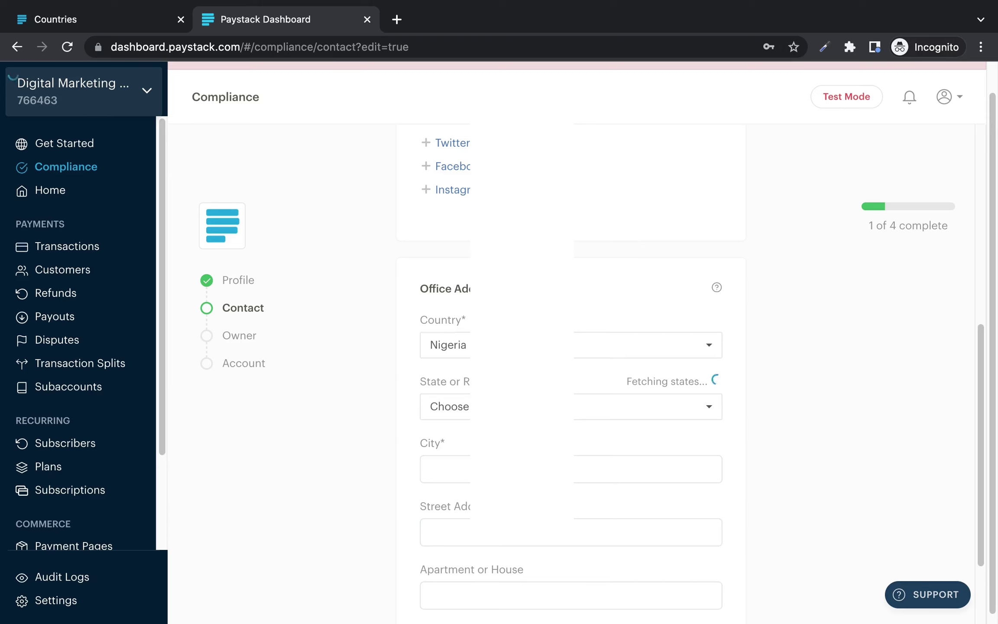
pyautogui.click(575, 407)
pyautogui.write('lag')
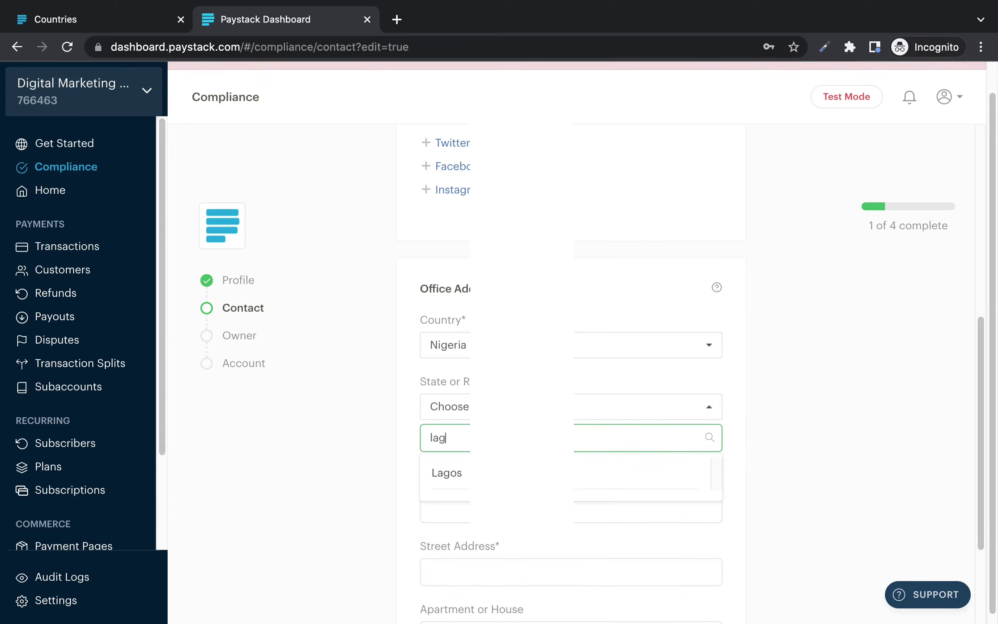
pyautogui.click(686, 462)
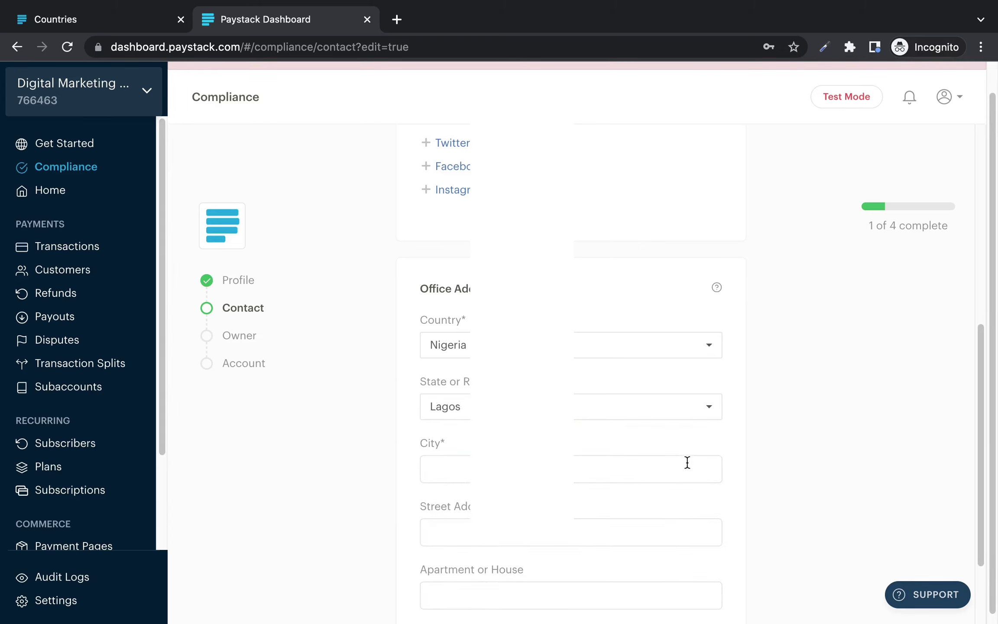
pyautogui.click(687, 462)
pyautogui.write('Lagos')
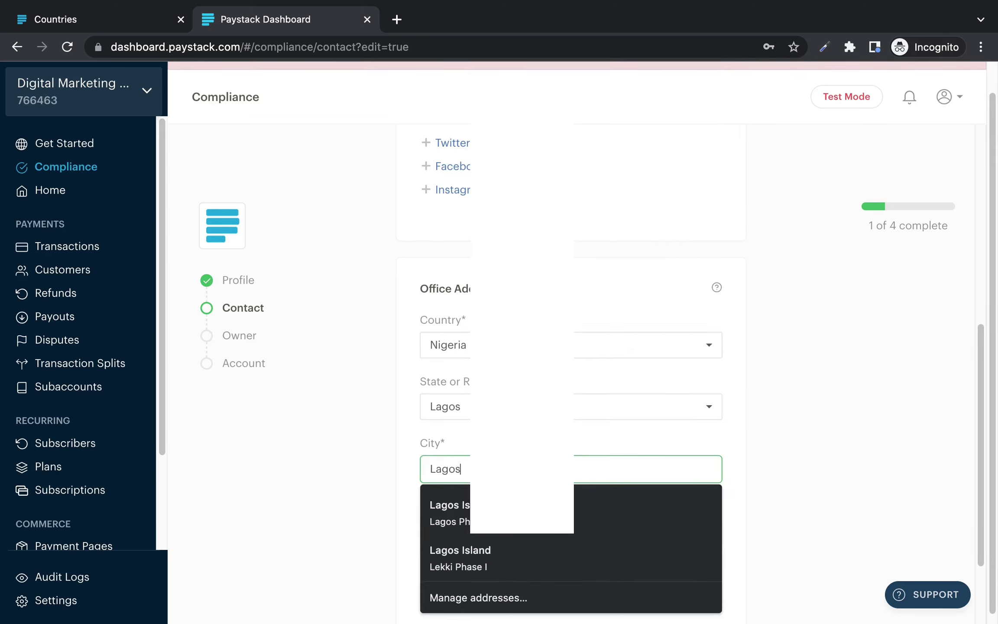
pyautogui.press('Escape')
# Step: Fill in Apartment 1 and the street address, then save the contact details
pyautogui.scroll(-2, 674, 503)
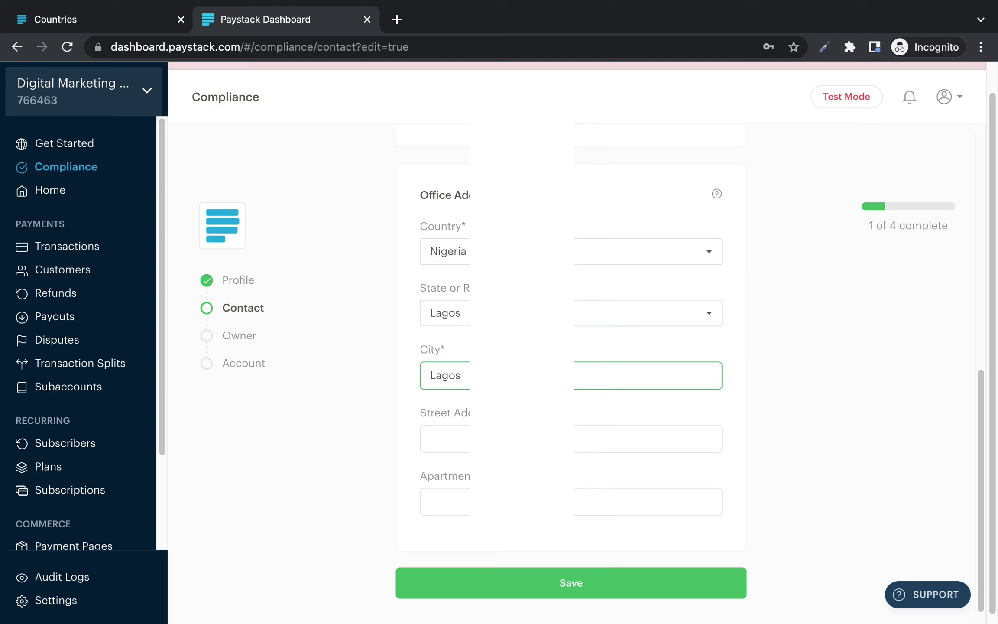
pyautogui.click(433, 502)
pyautogui.write('1')
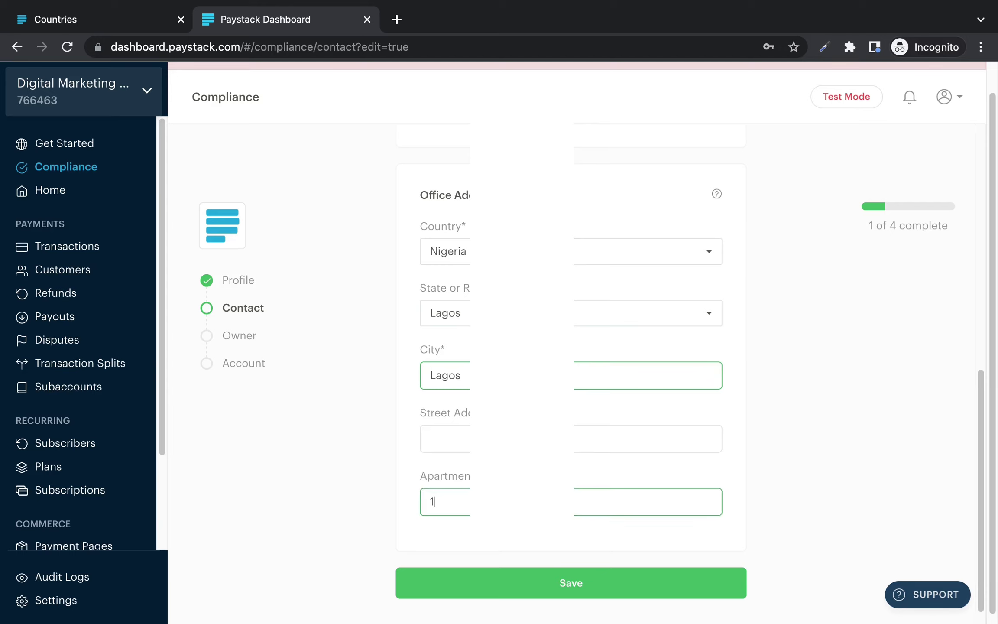
pyautogui.click(461, 434)
pyautogui.hotkey('ctrl', 'v')
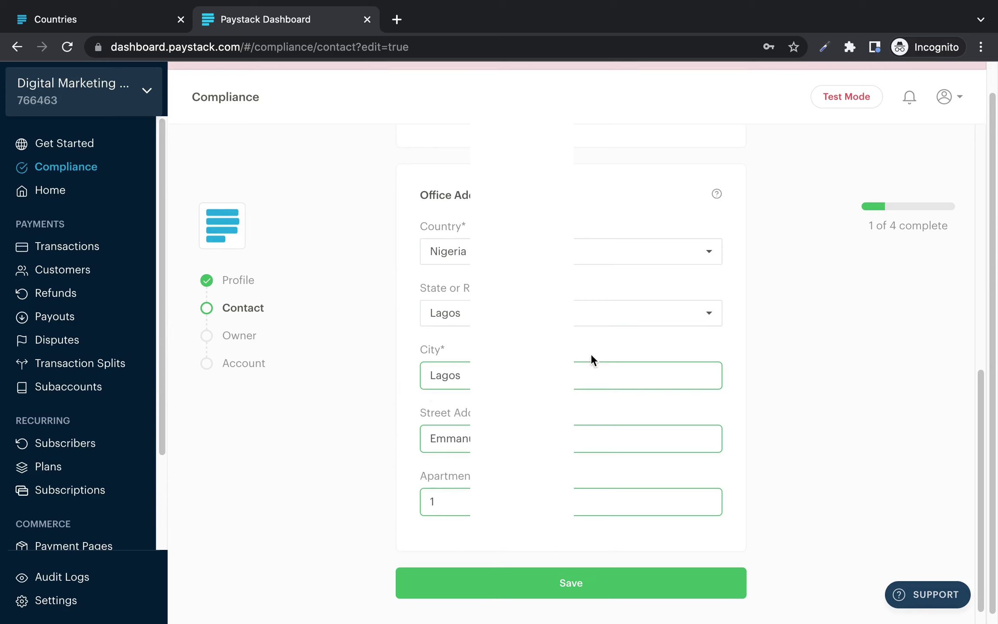
pyautogui.click(567, 584)
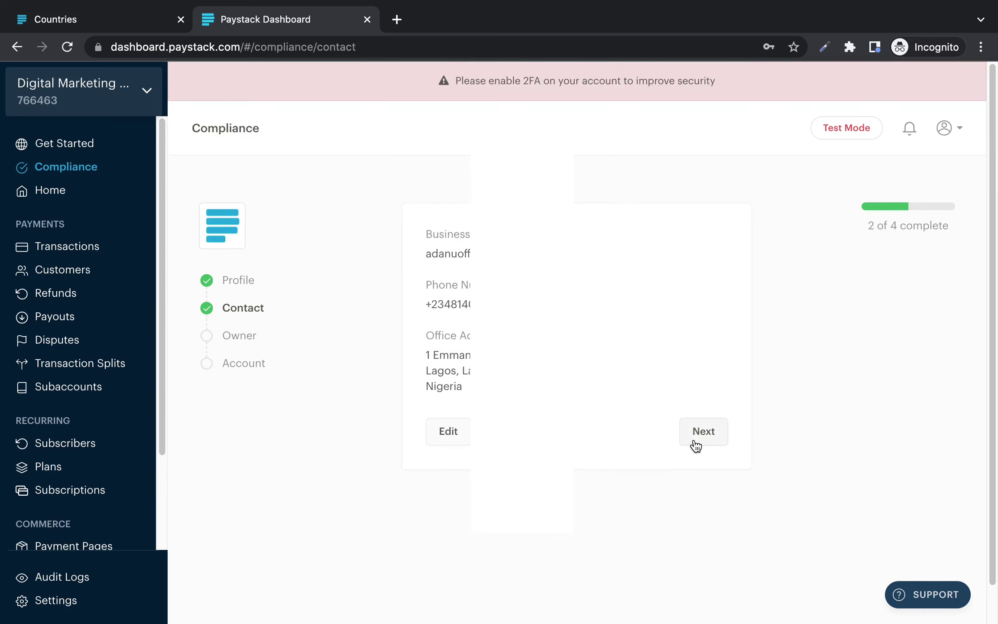
# Step: On the Owner step, mark the home address as 'Same as business address'
pyautogui.click(706, 433)
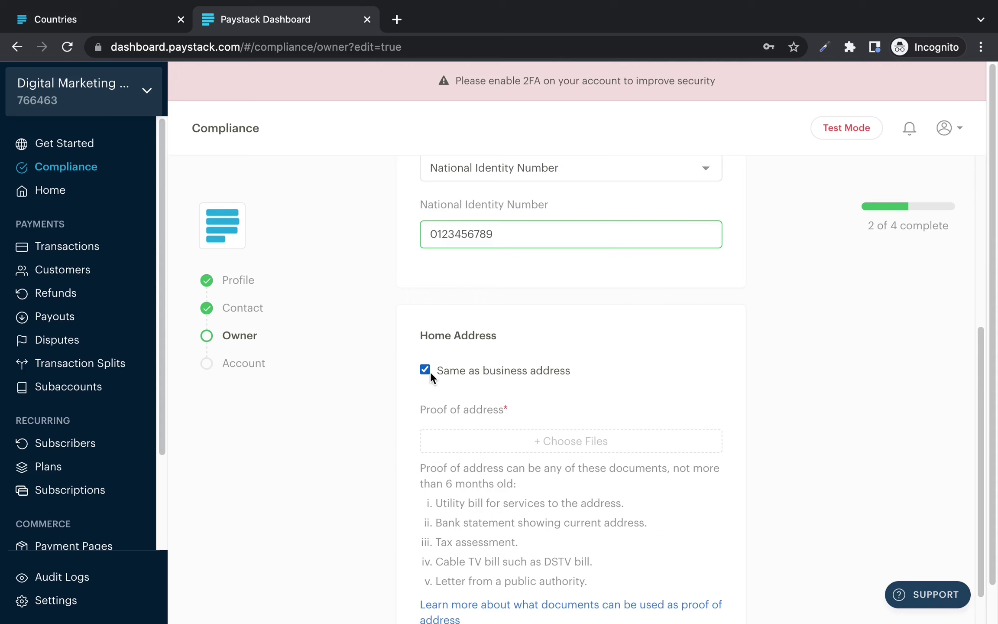
pyautogui.click(424, 371)
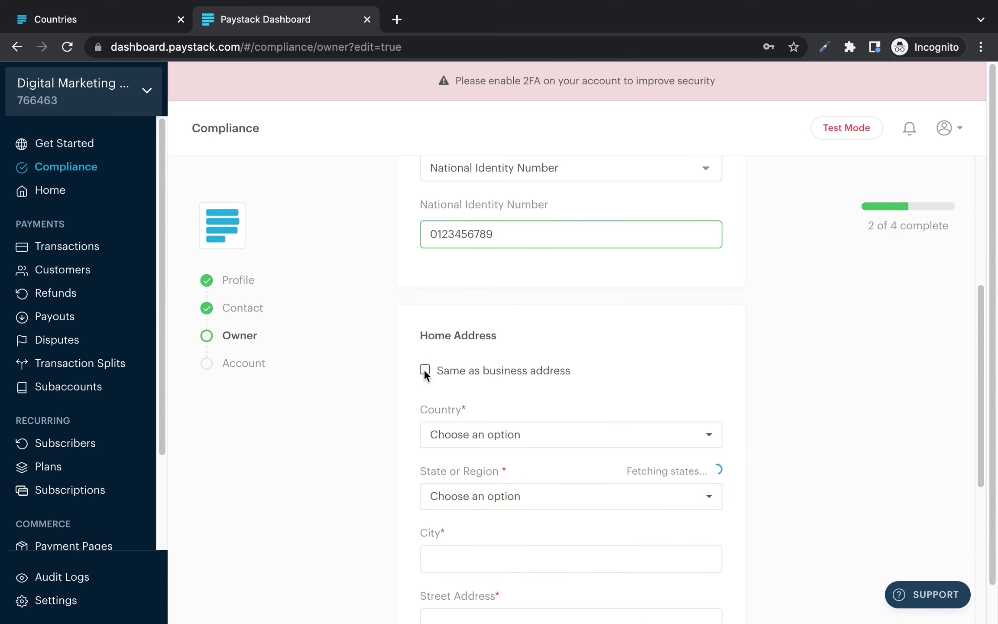
pyautogui.click(424, 371)
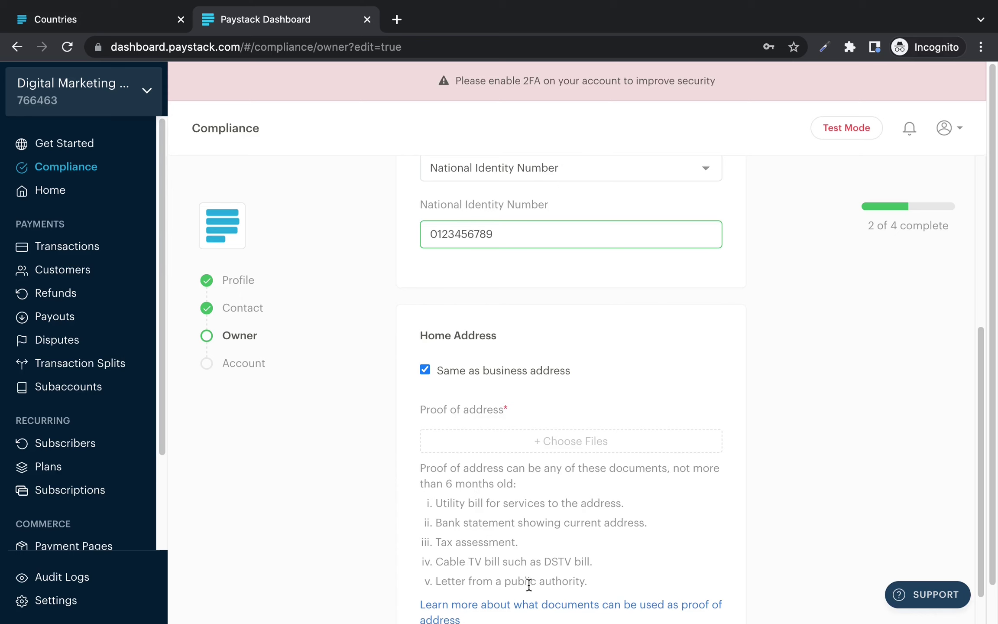
# Step: Attach a JPEG proof-of-address image and save the owner details
pyautogui.scroll(-2, 636, 561)
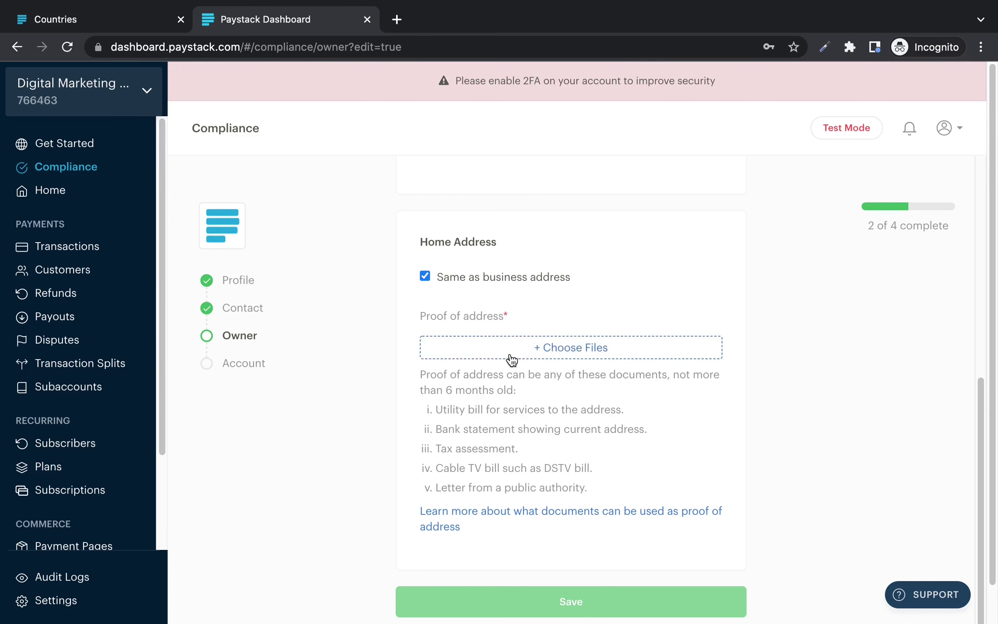
pyautogui.scroll(-1, 528, 355)
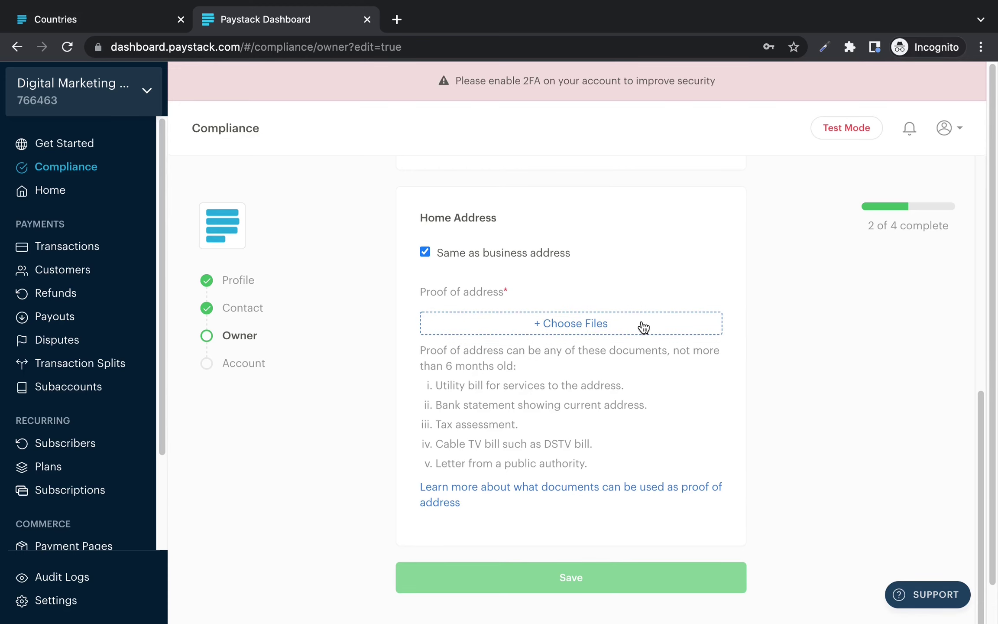
pyautogui.click(643, 327)
pyautogui.doubleClick(617, 309)
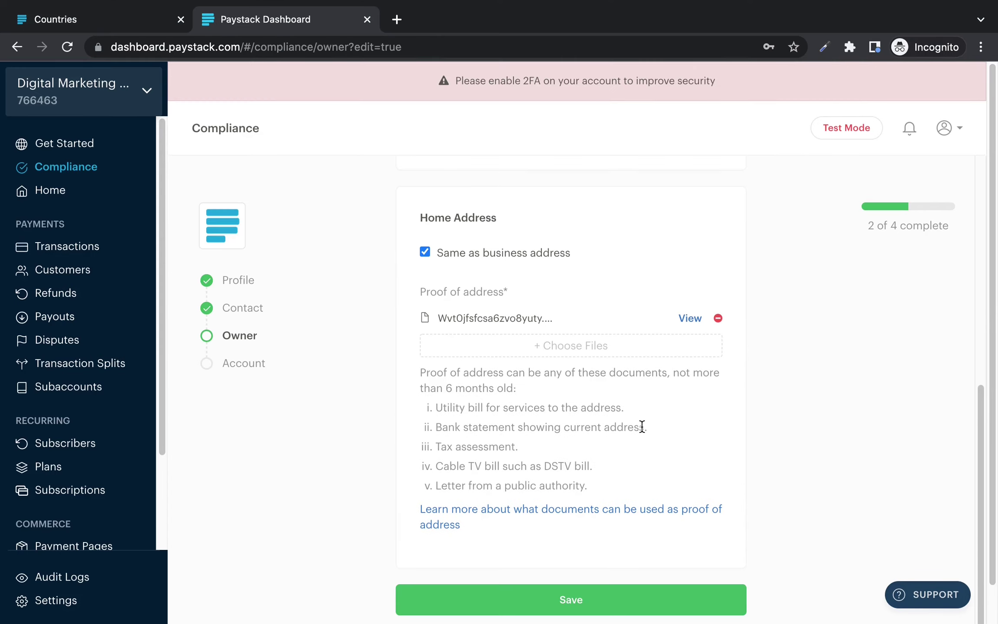
pyautogui.scroll(-2, 642, 426)
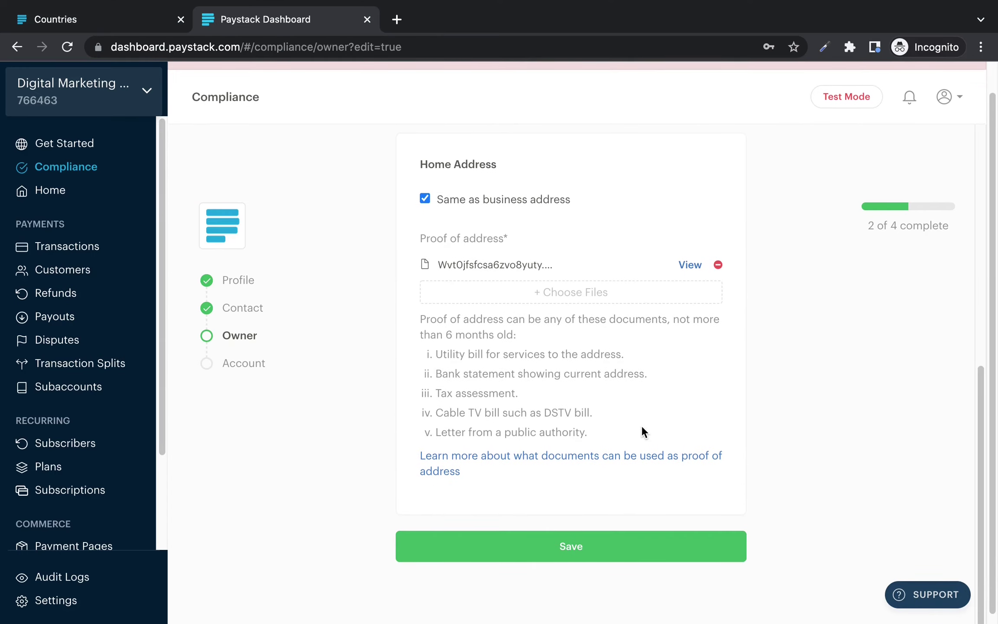
pyautogui.click(621, 538)
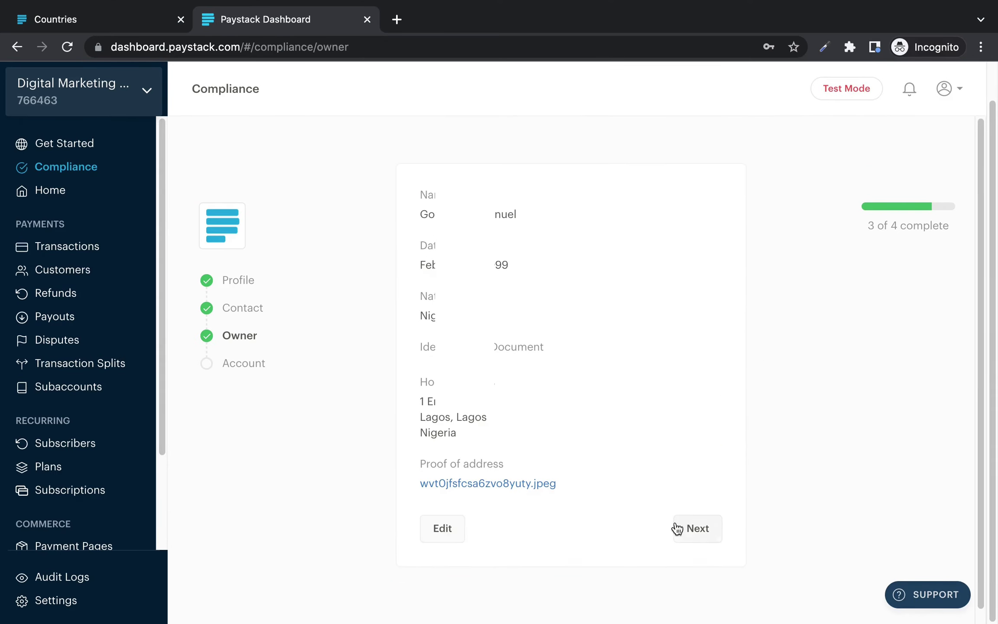
# Step: Save a Kuda Bank settlement account with its account number, then submit the business for activation
pyautogui.click(697, 532)
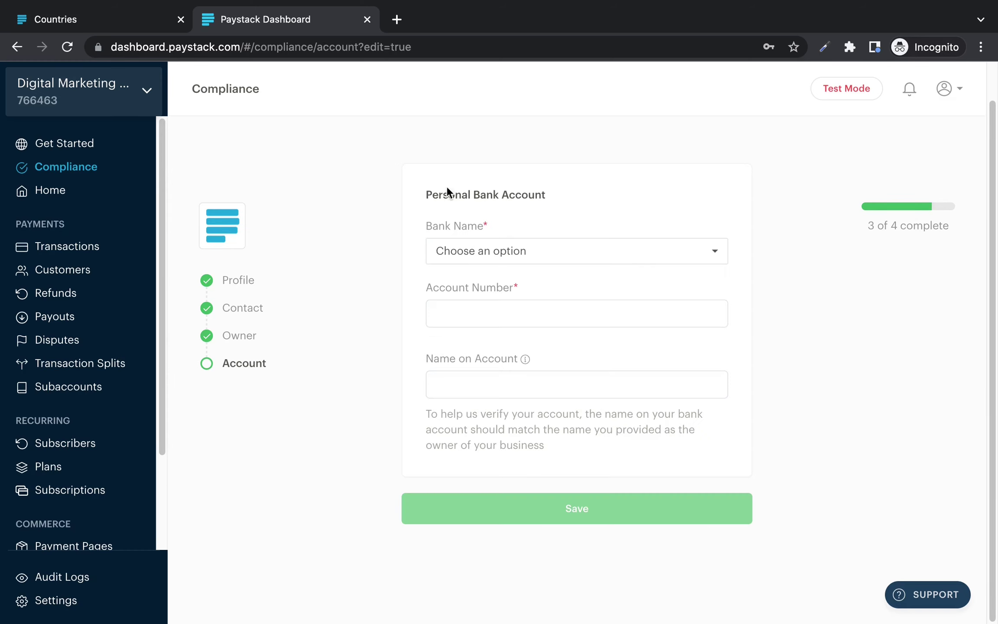
pyautogui.click(537, 257)
pyautogui.write('Kuda')
pyautogui.click(523, 316)
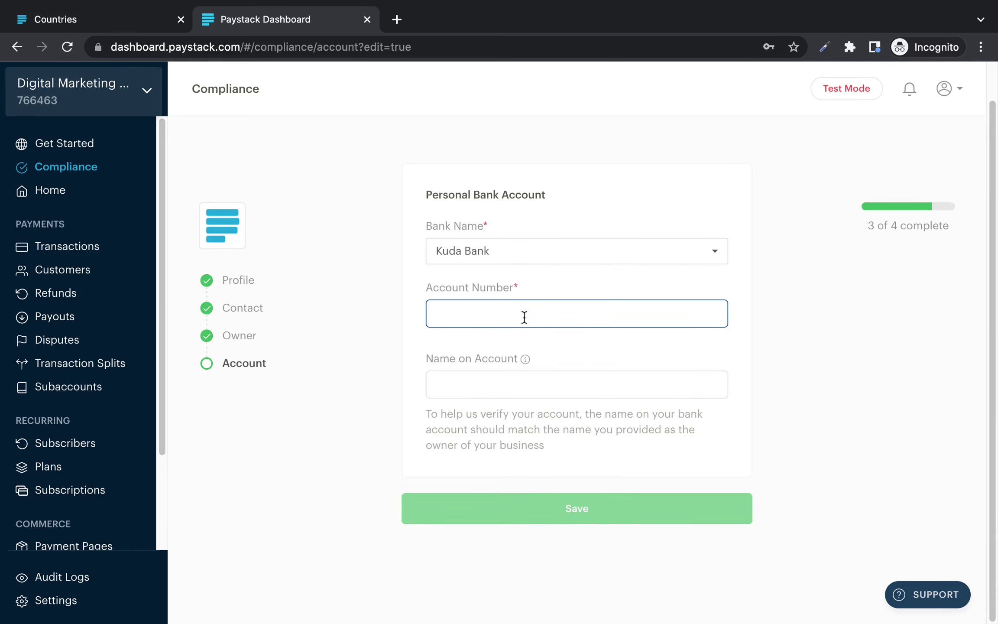
pyautogui.click(470, 392)
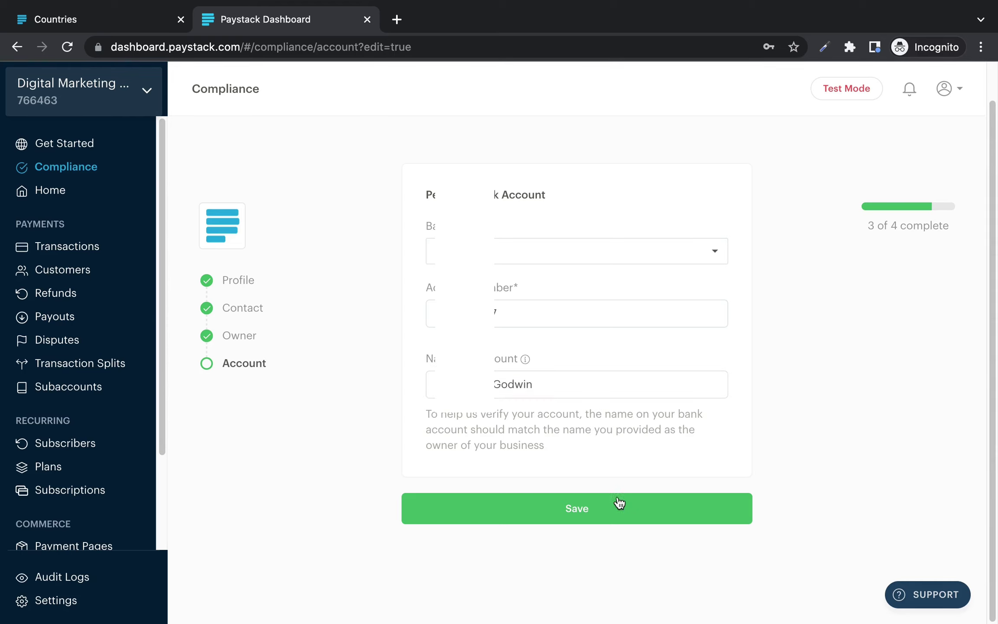
pyautogui.click(596, 509)
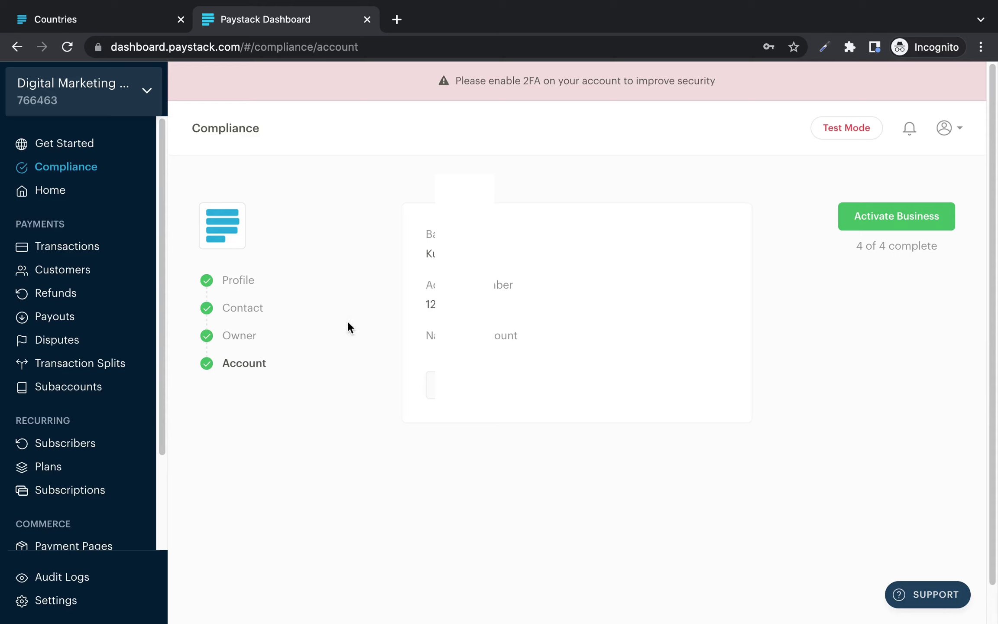
pyautogui.click(903, 214)
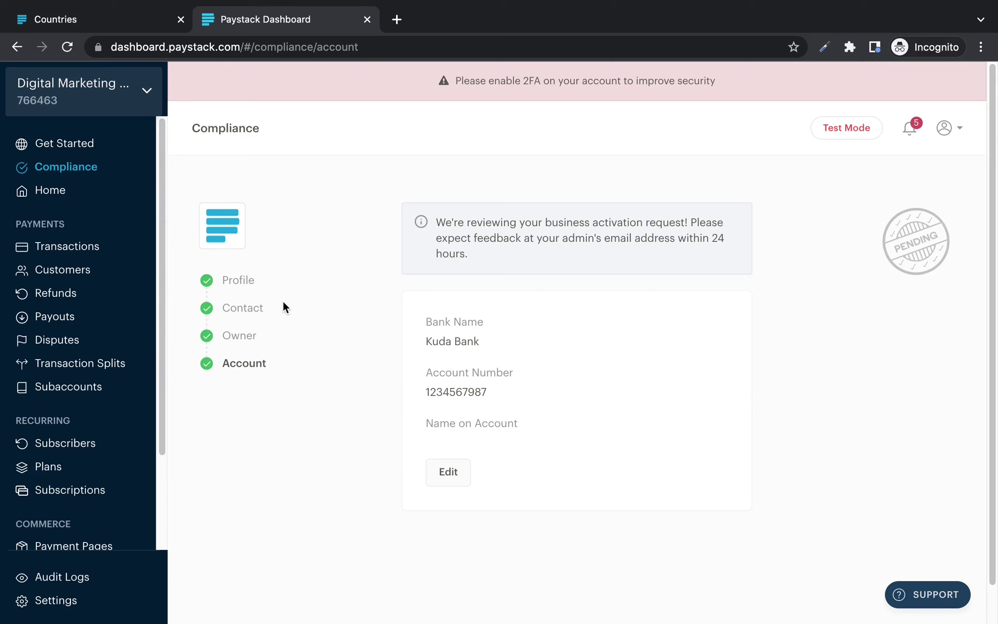
# Step: Scroll the sidebar and bring up the account menu from the profile avatar
pyautogui.moveTo(166, 411); pyautogui.dragTo(174, 354)
pyautogui.click(945, 129)
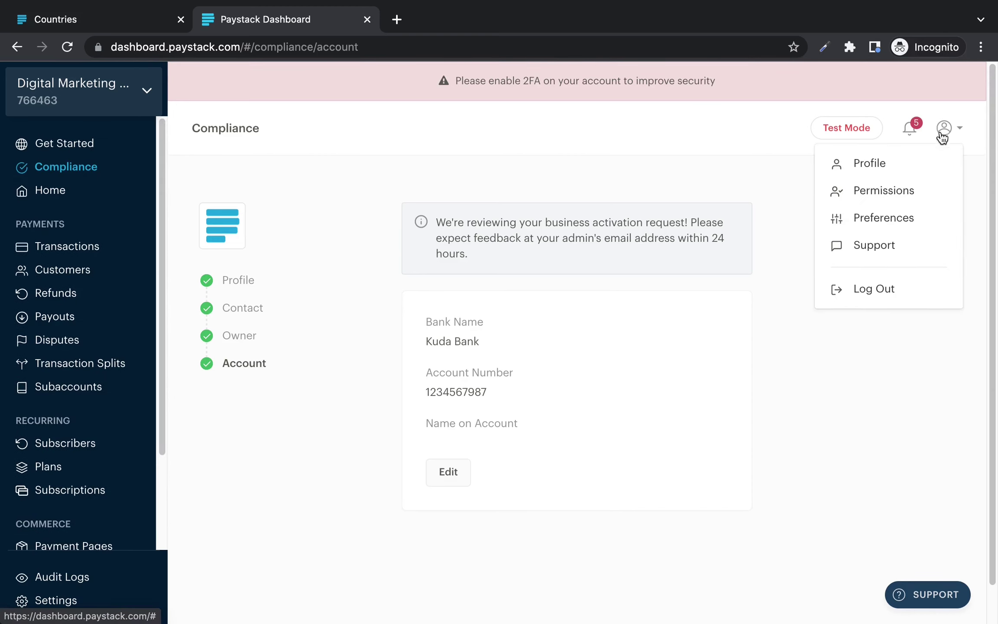
# Step: In Profile settings, start Two-factor Auth setup, then close the Enable 2FA dialog, leaving it off
pyautogui.click(889, 164)
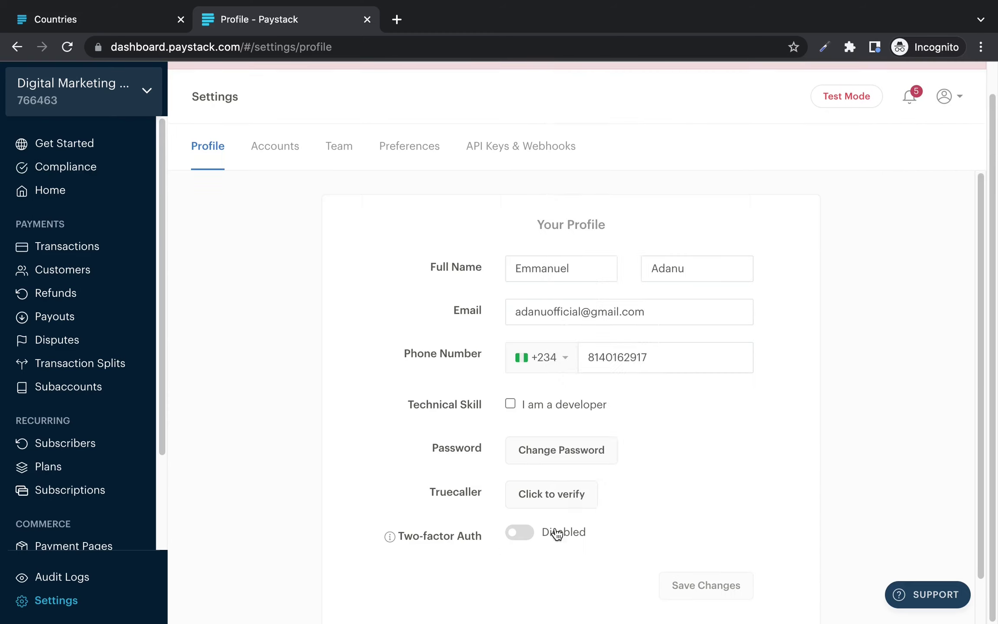
pyautogui.click(533, 534)
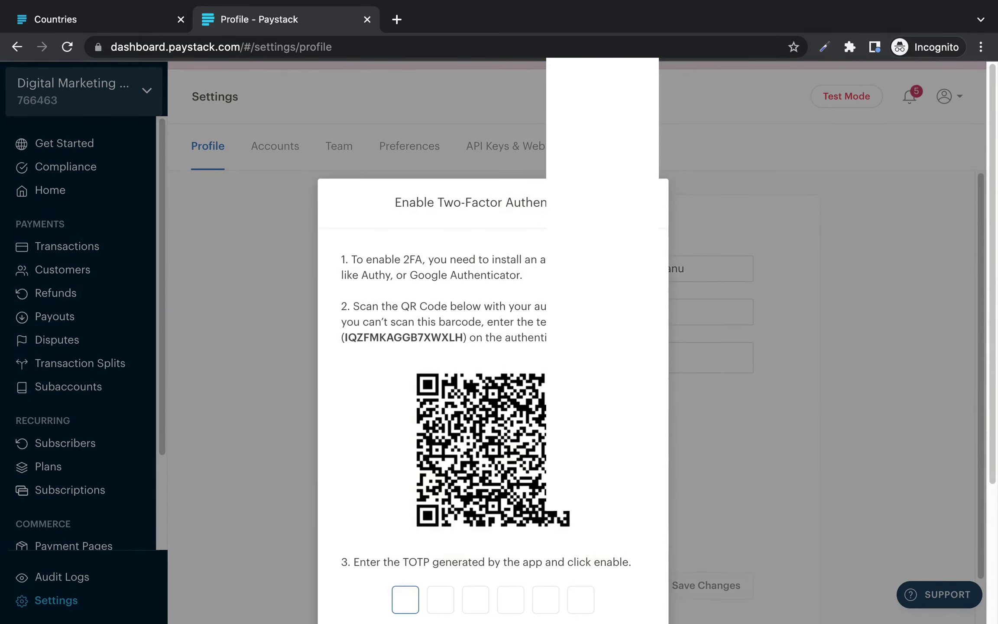
pyautogui.click(660, 204)
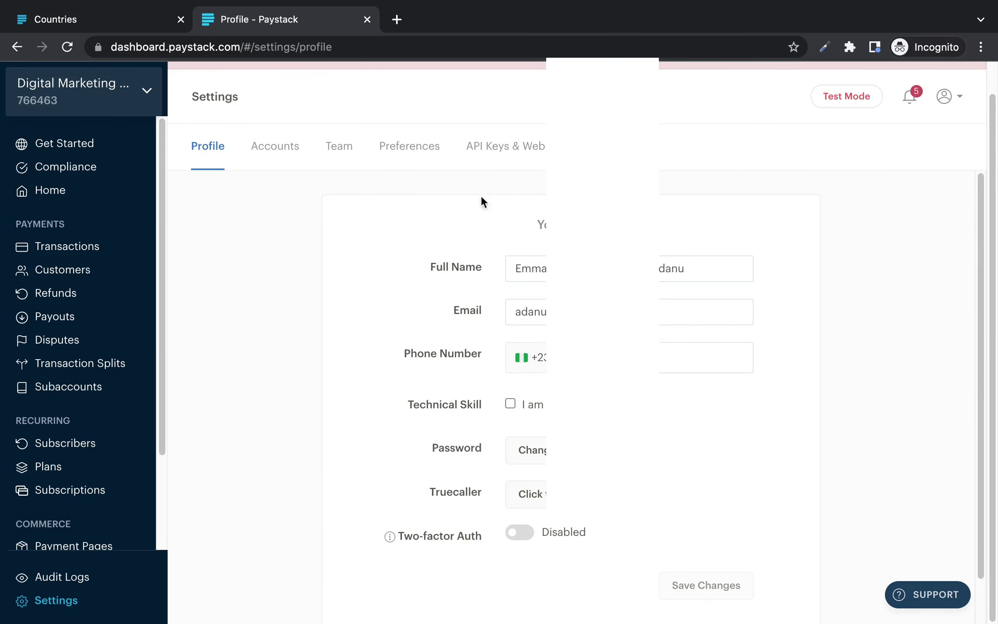
# Step: Visit Home and the empty Customers list, then move on to the Storefronts page
pyautogui.click(45, 193)
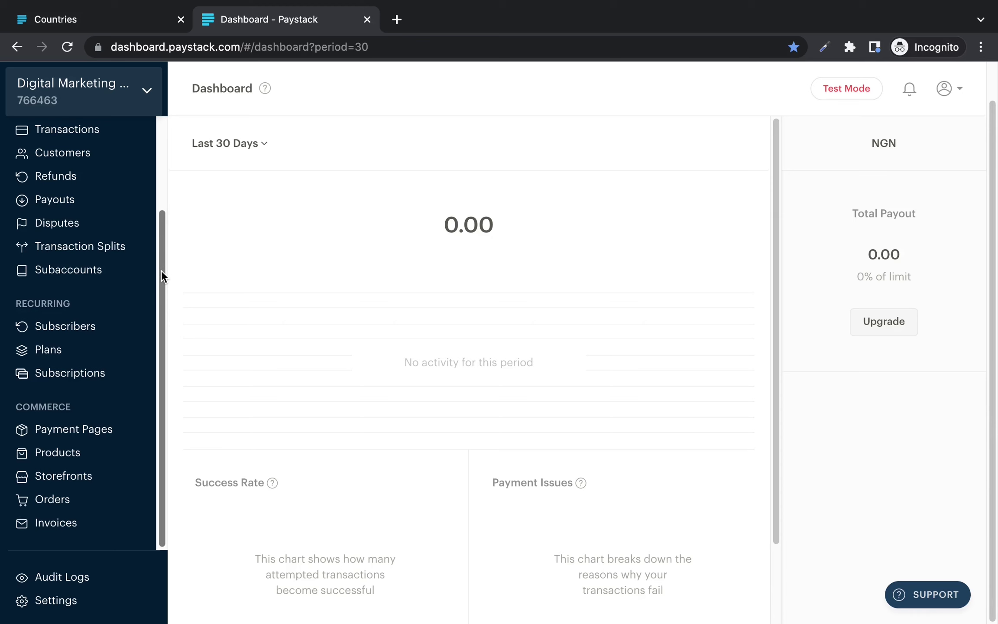
pyautogui.moveTo(161, 270); pyautogui.dragTo(158, 177)
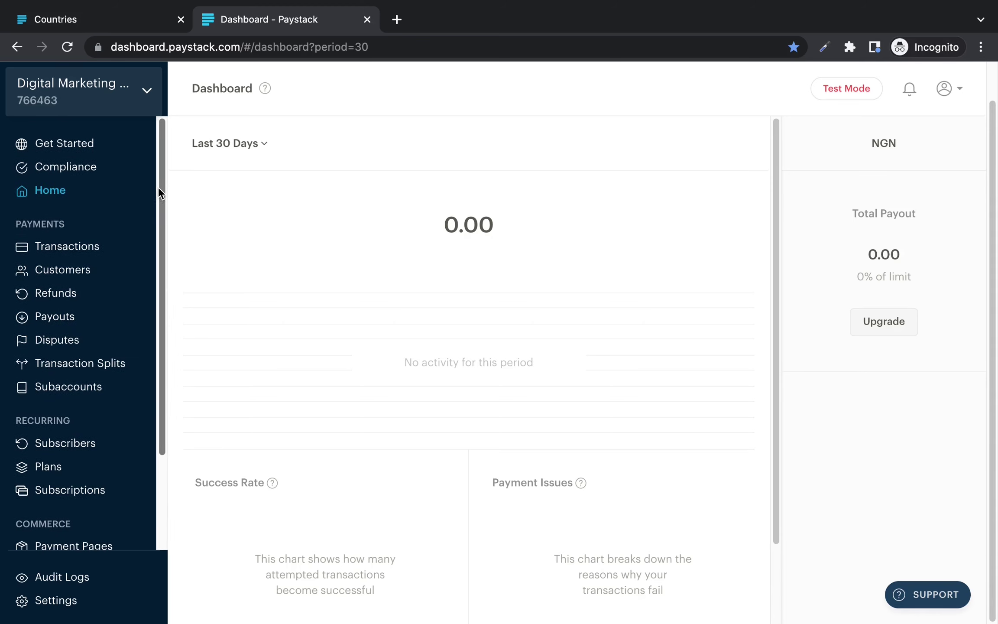
pyautogui.click(72, 276)
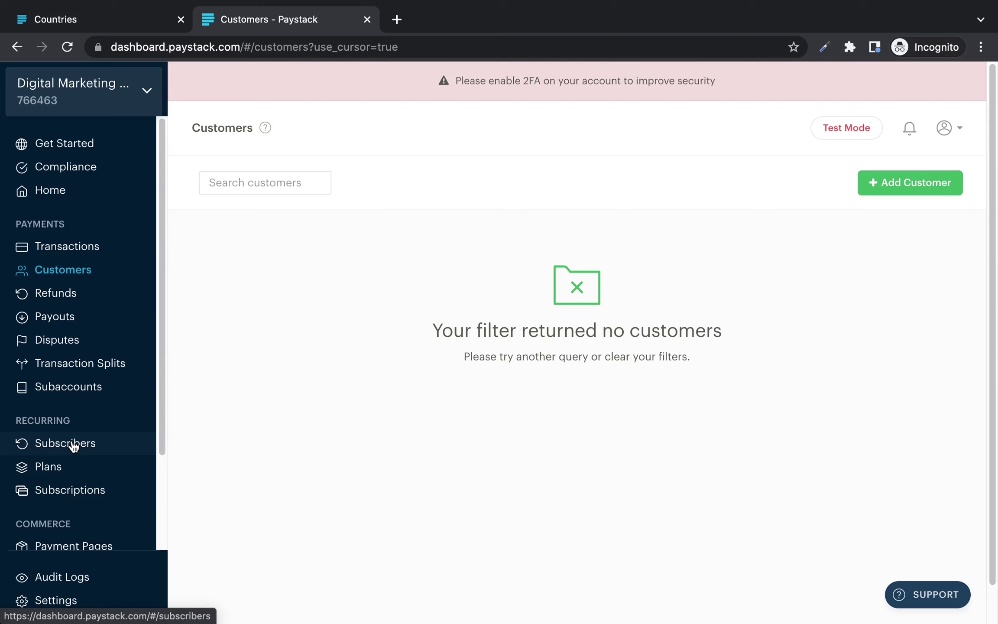
pyautogui.scroll(-3, 107, 389)
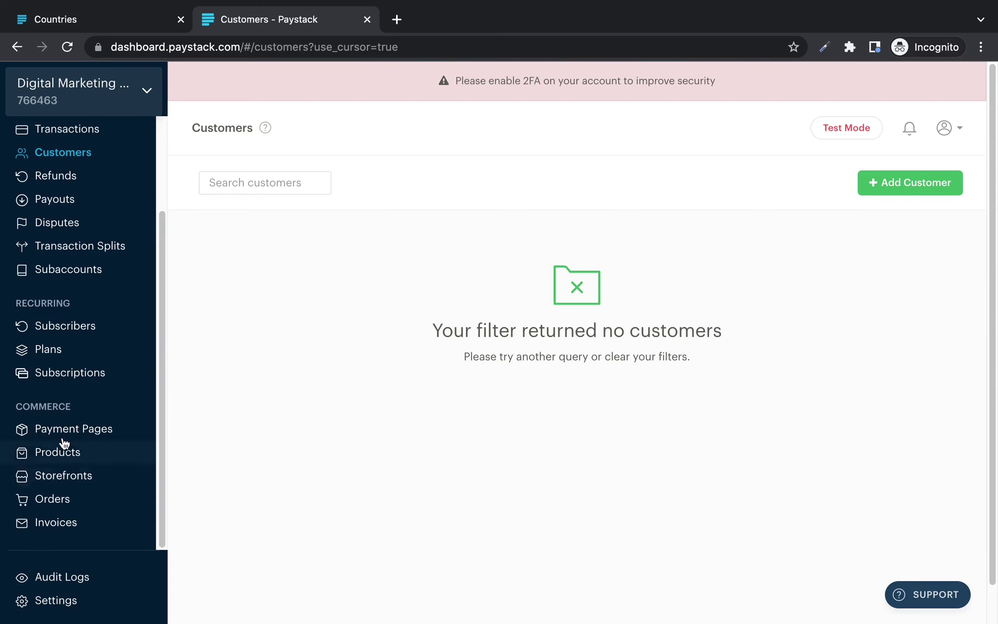
pyautogui.click(88, 483)
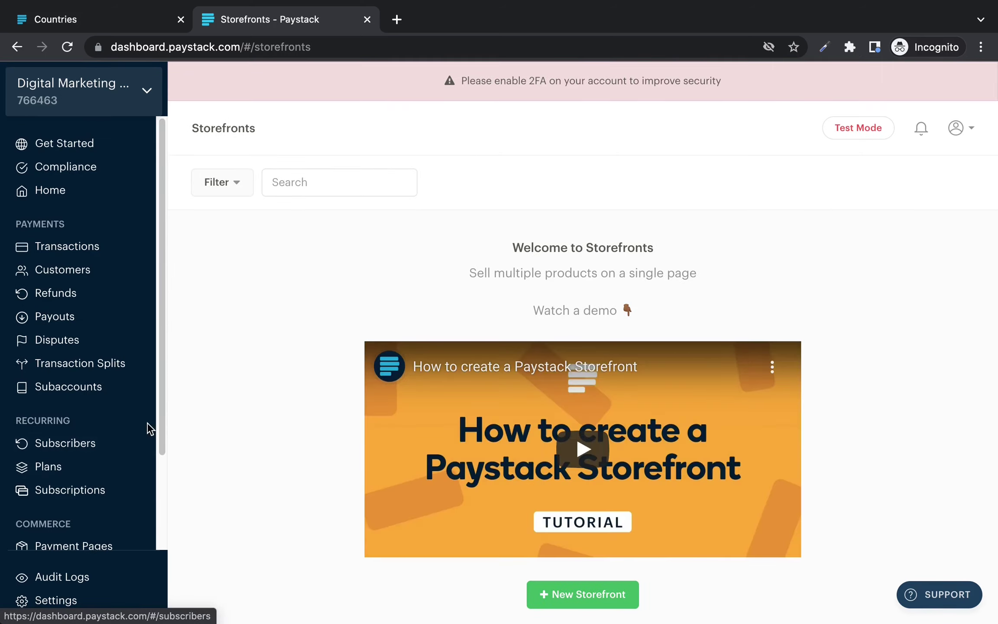
# Step: Create a new storefront named 'Digital Marketing Course' with NGN currency
pyautogui.scroll(-3, 150, 428)
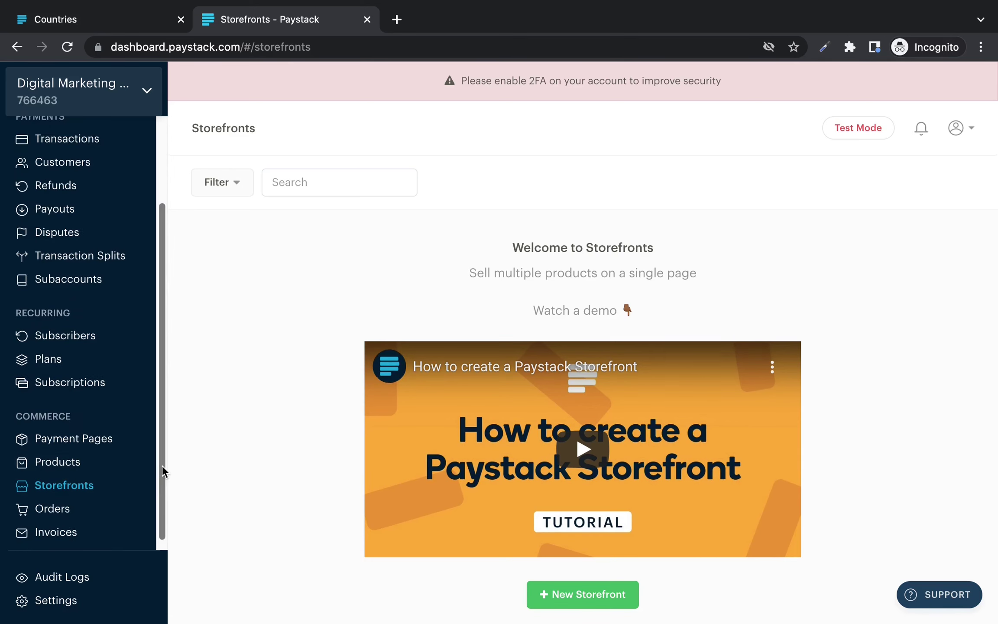
pyautogui.moveTo(162, 466); pyautogui.dragTo(149, 541)
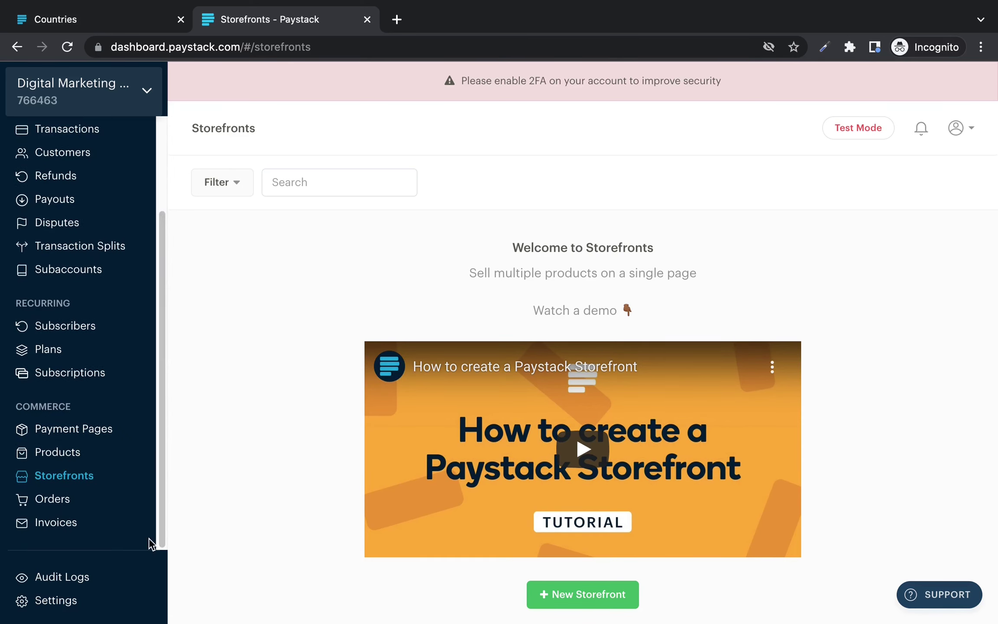
pyautogui.click(548, 600)
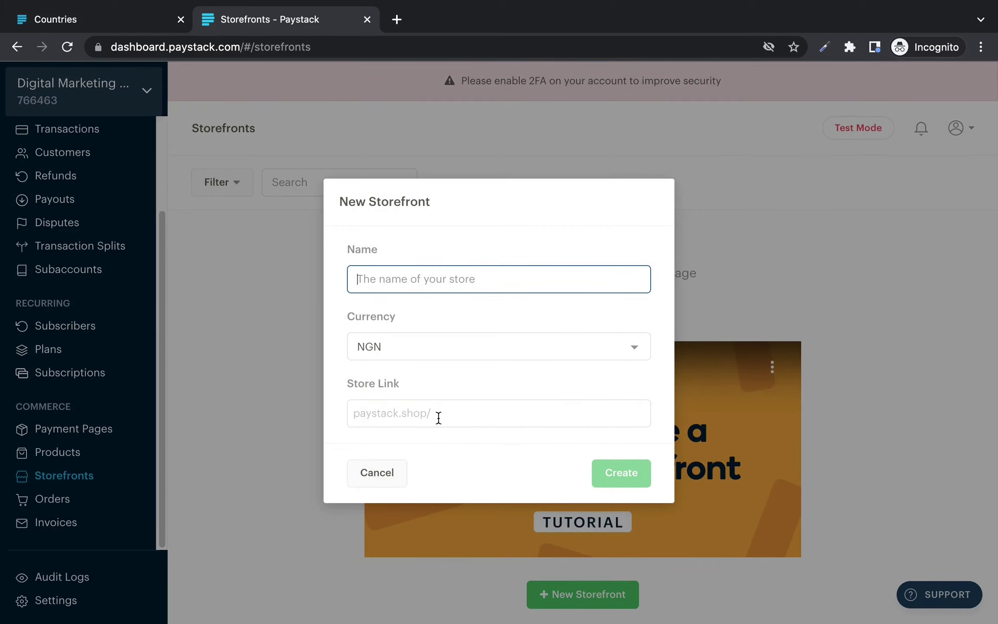
pyautogui.write('Digit')
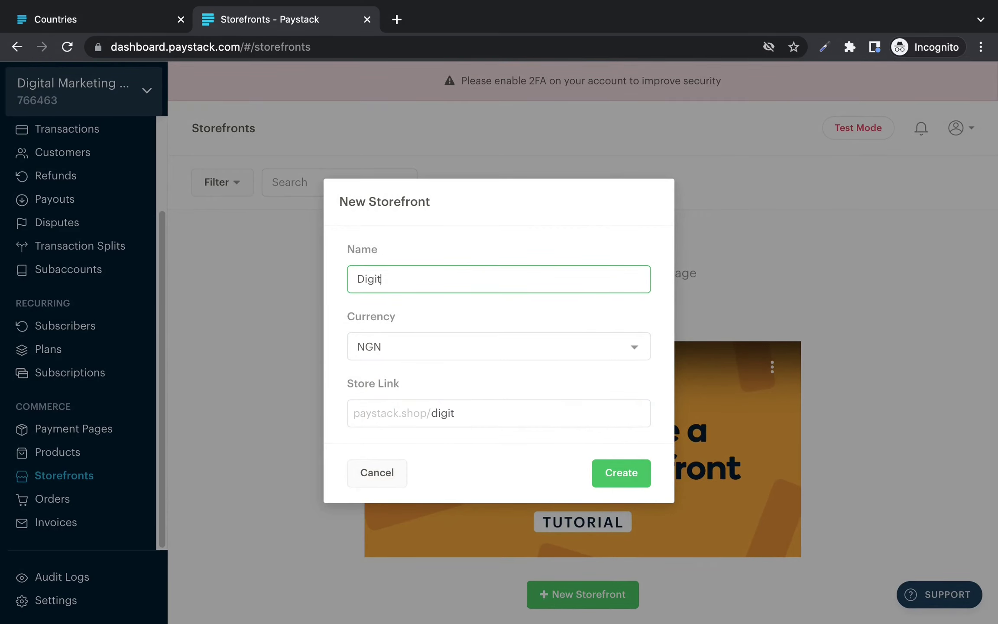
pyautogui.write('al Marketing Course')
pyautogui.click(421, 353)
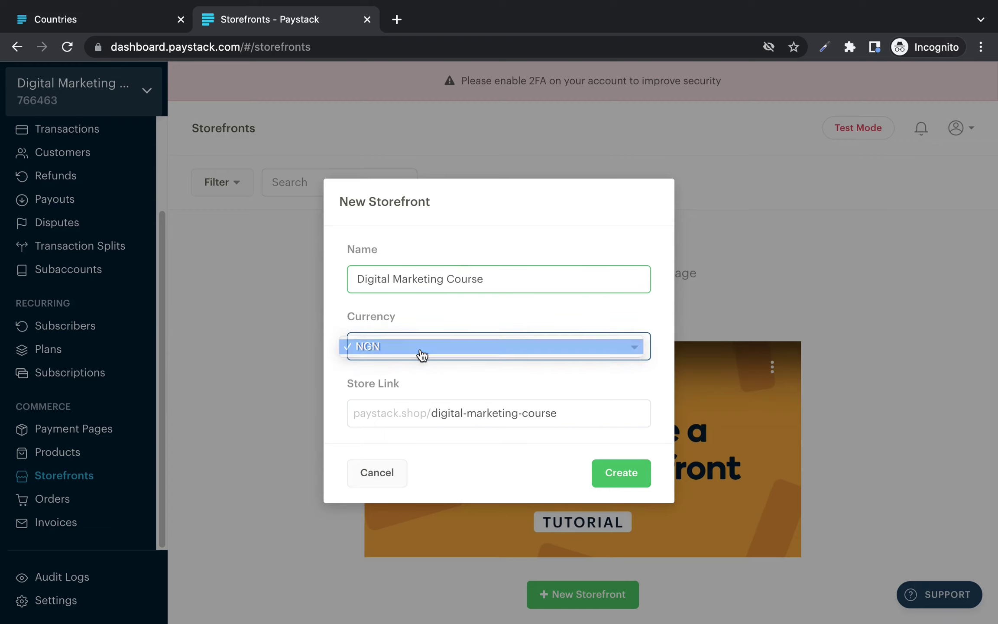
pyautogui.click(421, 347)
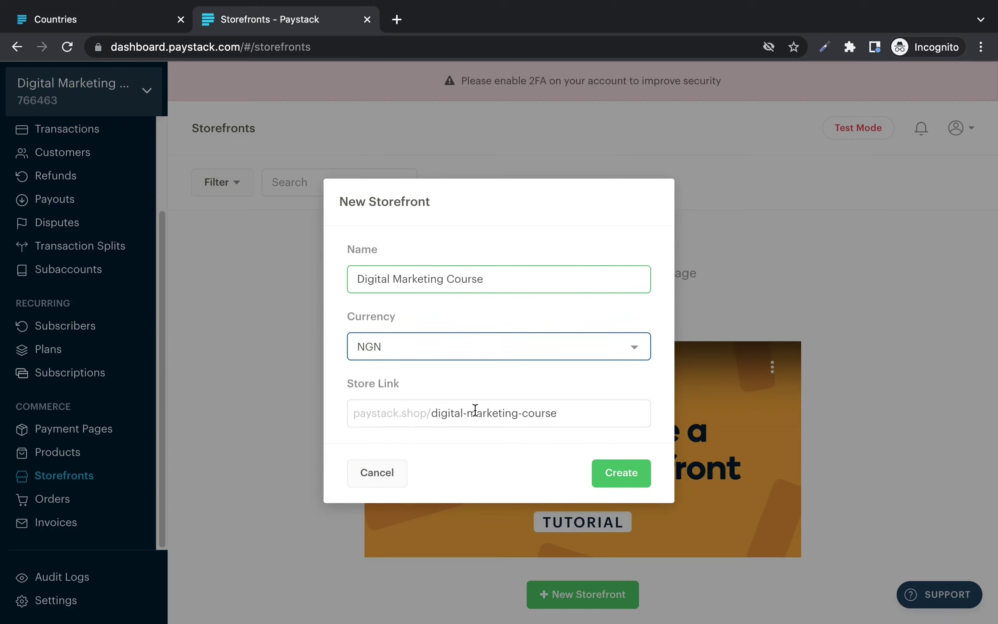
pyautogui.click(617, 467)
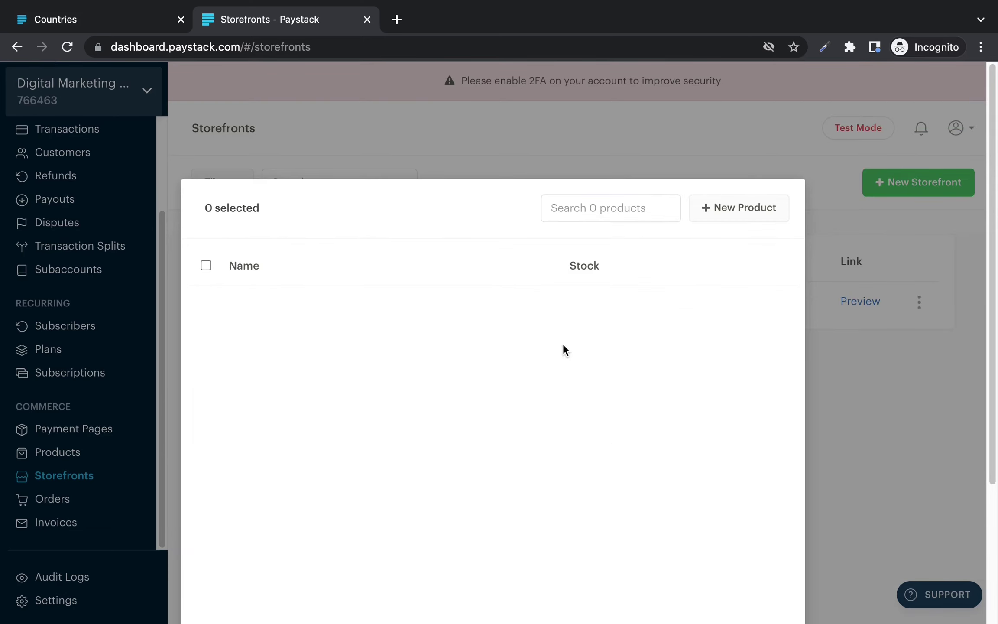
# Step: Dismiss the New Product form unsaved and preview the storefront in a new tab
pyautogui.click(713, 221)
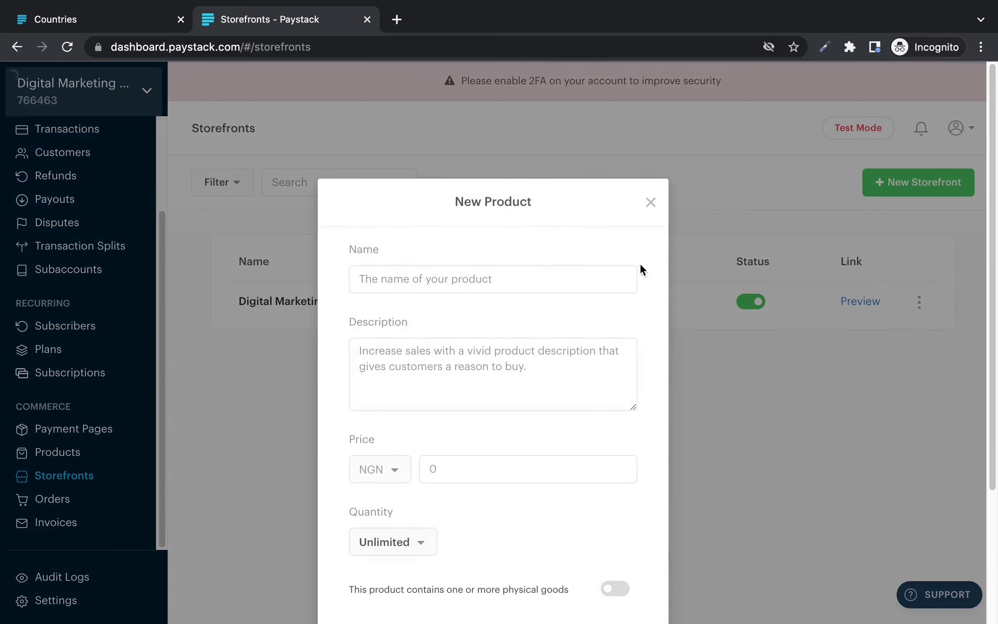
pyautogui.click(384, 542)
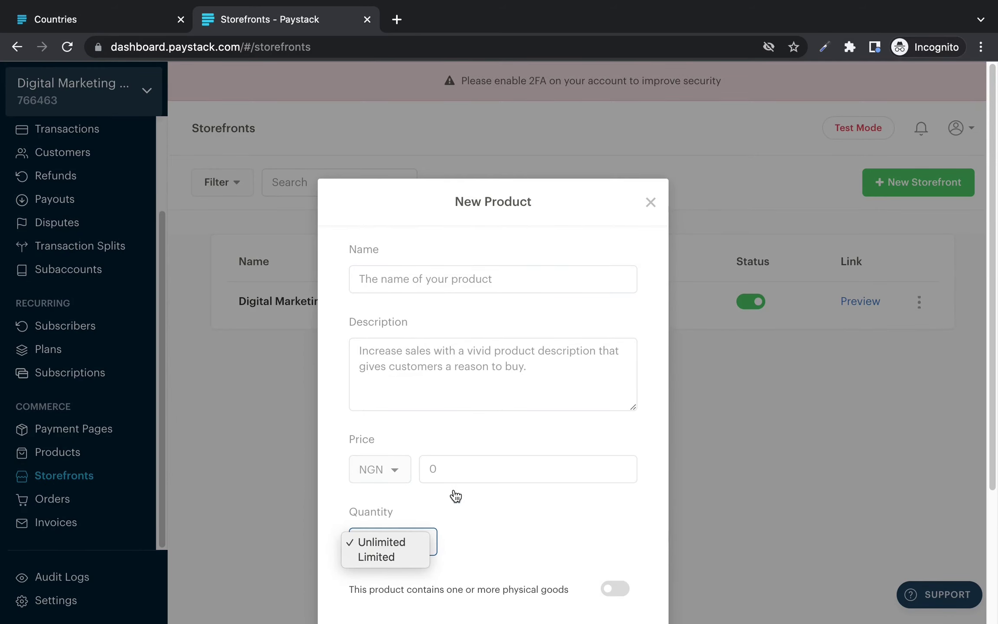
pyautogui.click(657, 216)
pyautogui.click(652, 201)
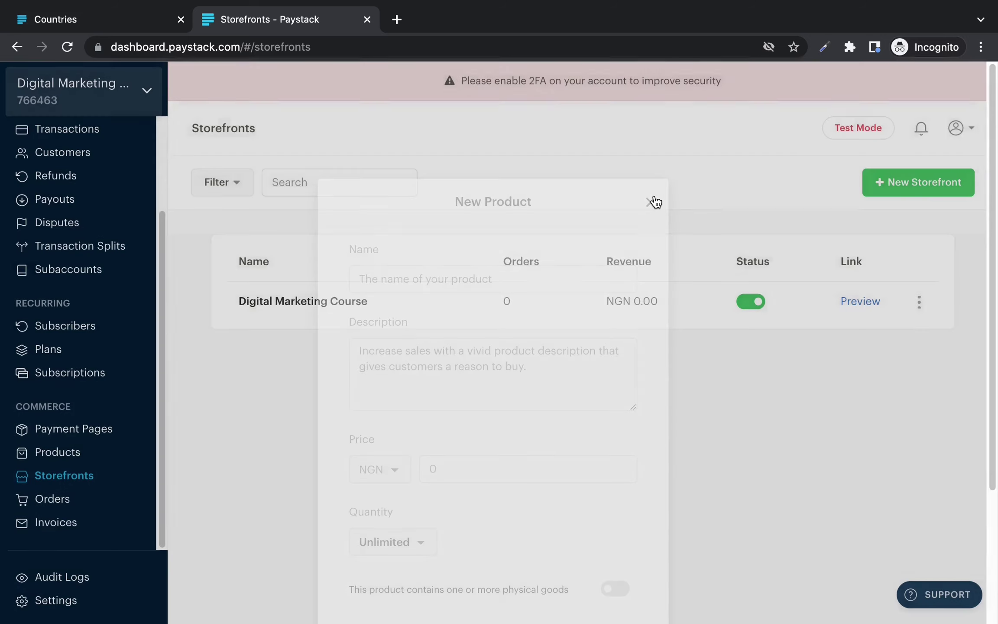
pyautogui.click(870, 304)
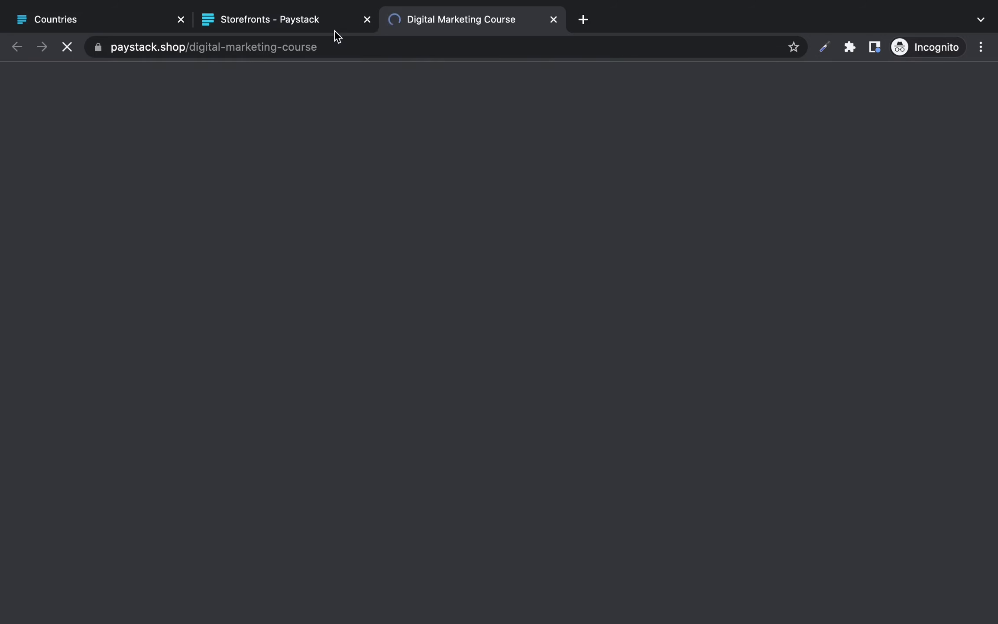
# Step: Once the paystack.shop preview loads, return to the Paystack dashboard tab
pyautogui.click(321, 19)
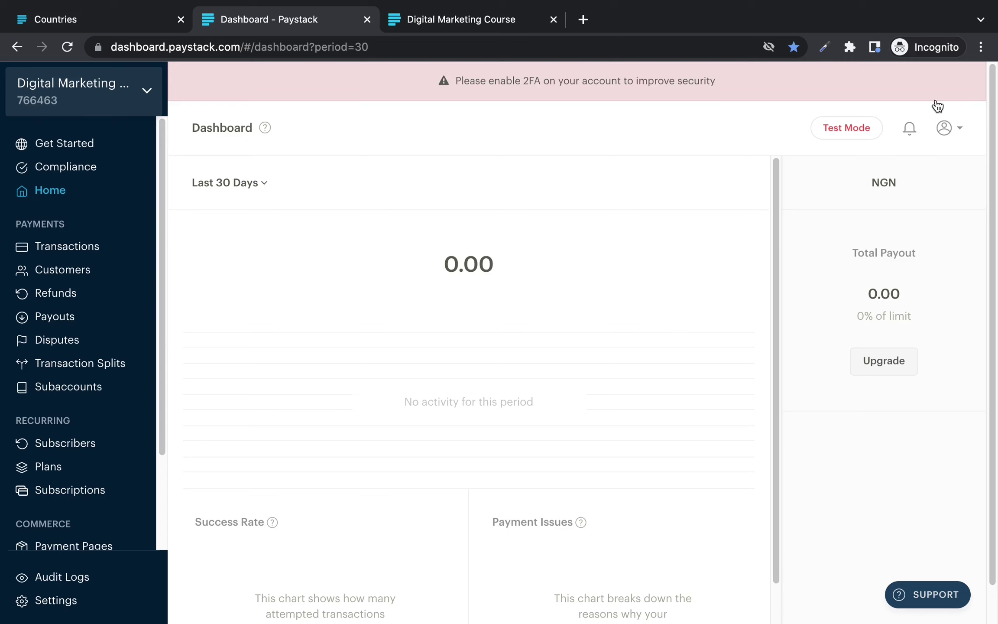
pyautogui.click(945, 130)
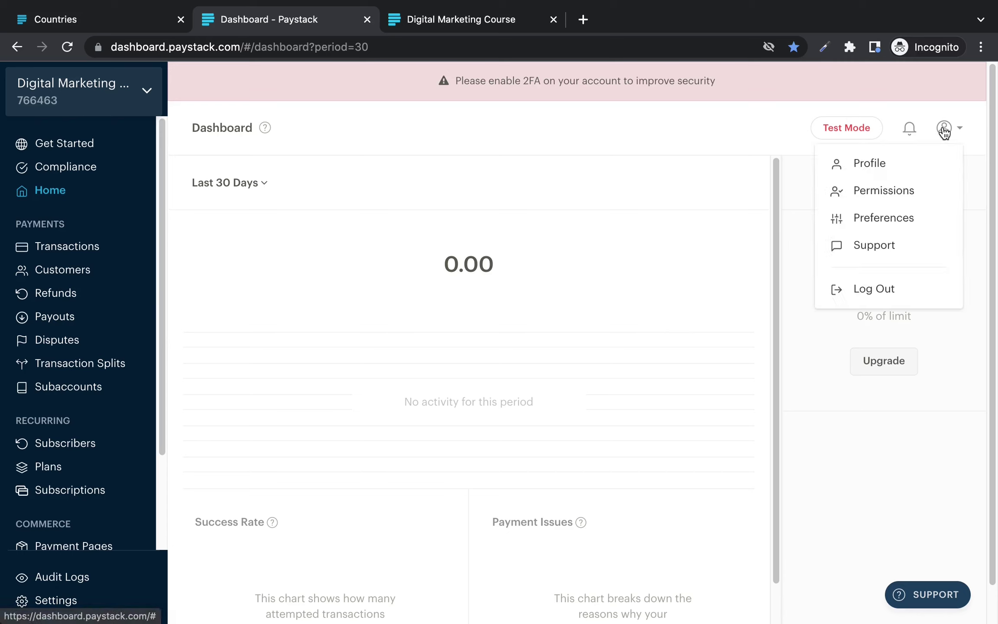
pyautogui.click(888, 168)
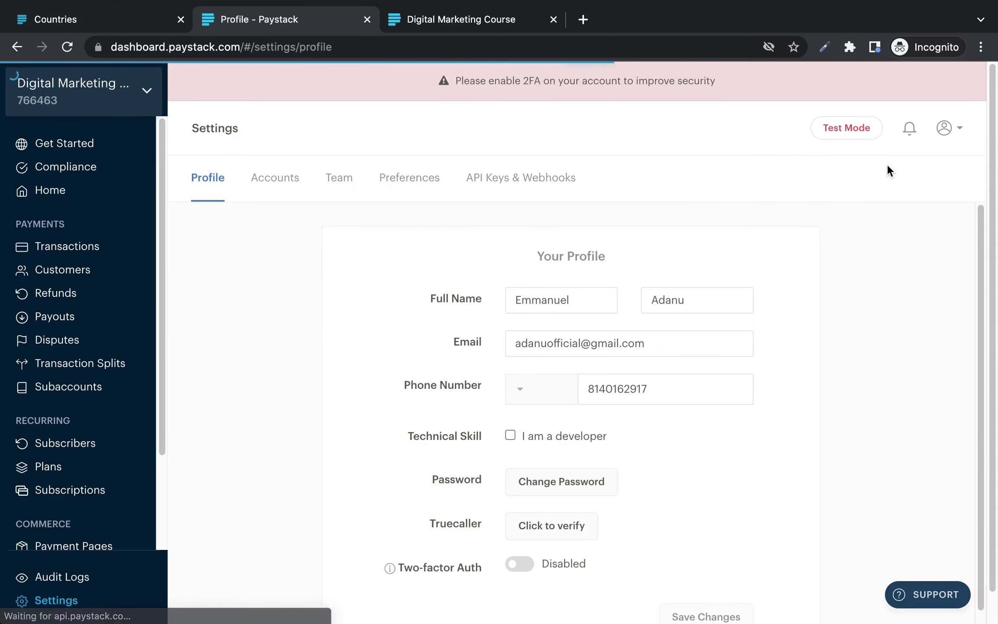
pyautogui.click(551, 189)
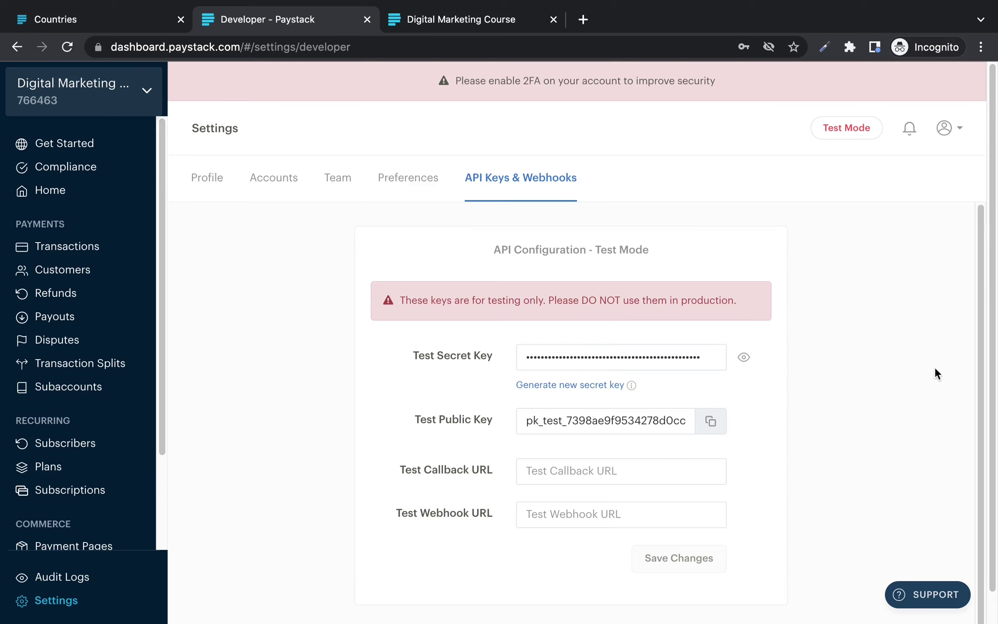
pyautogui.scroll(-1, 974, 373)
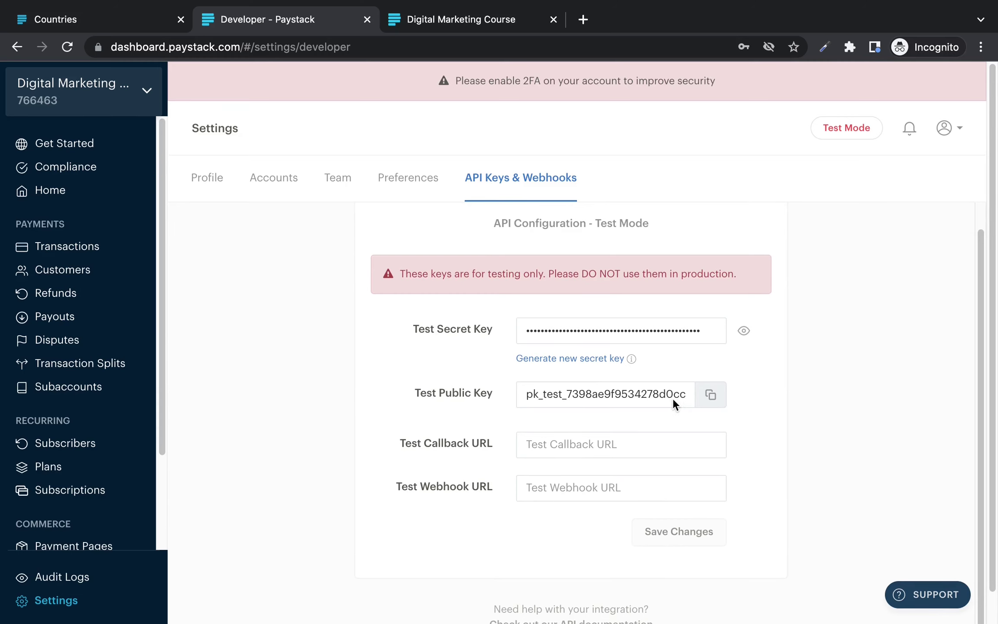
pyautogui.click(66, 197)
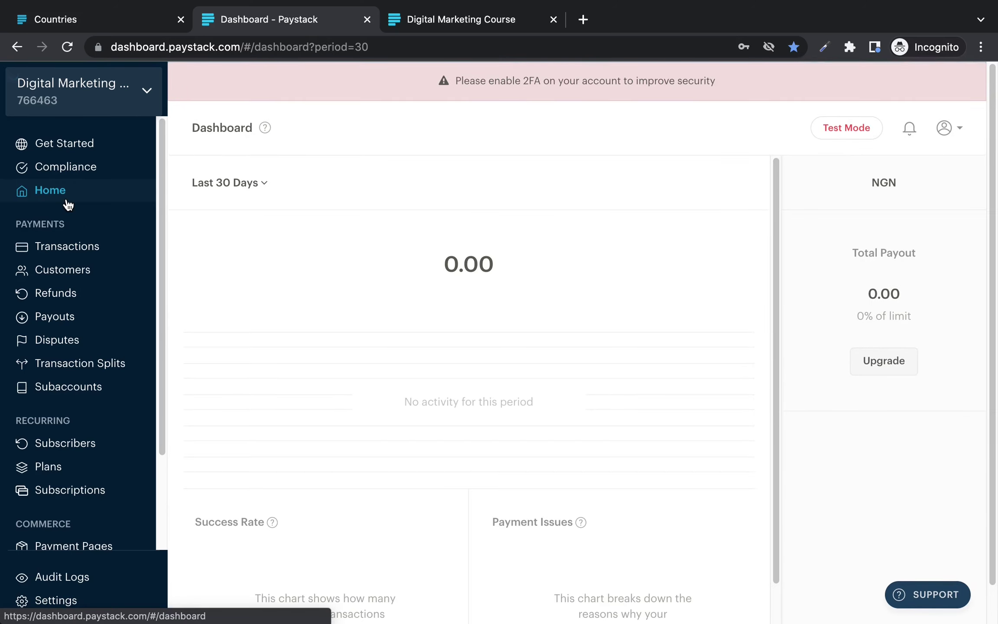